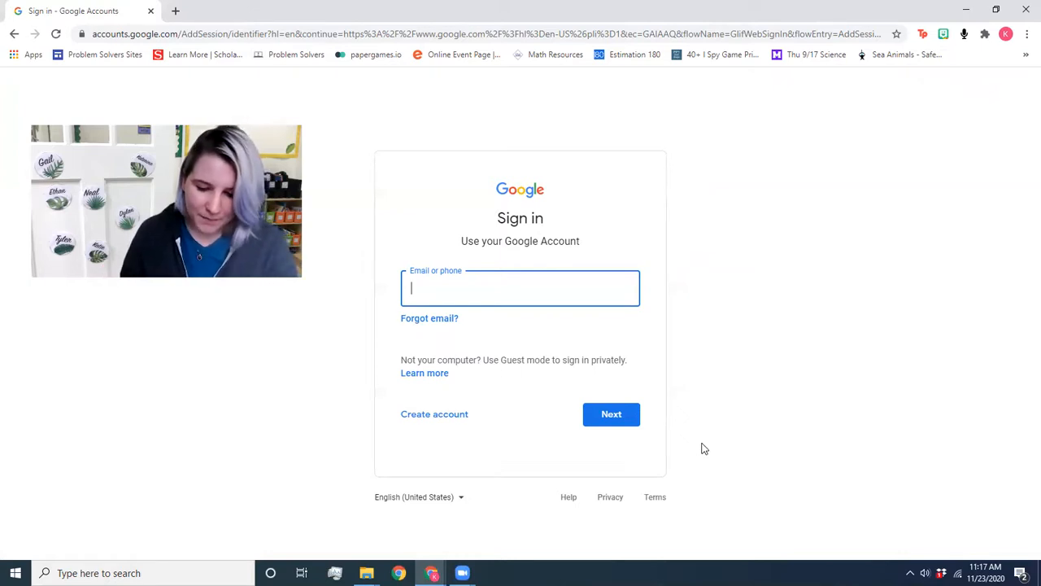
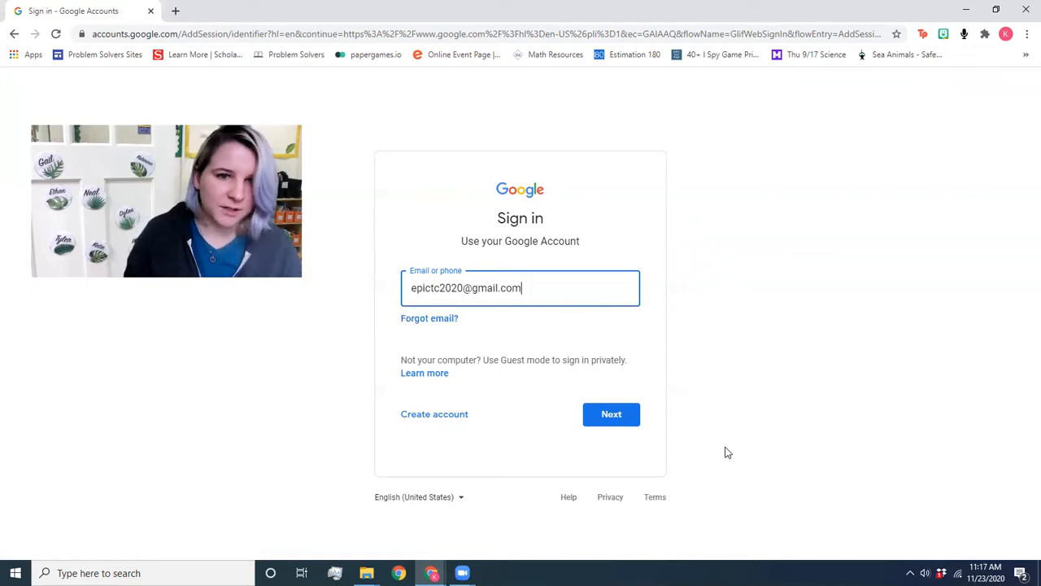
Step: Submit the e-mail, then enter and submit the account password to finish signing in
key(Return)
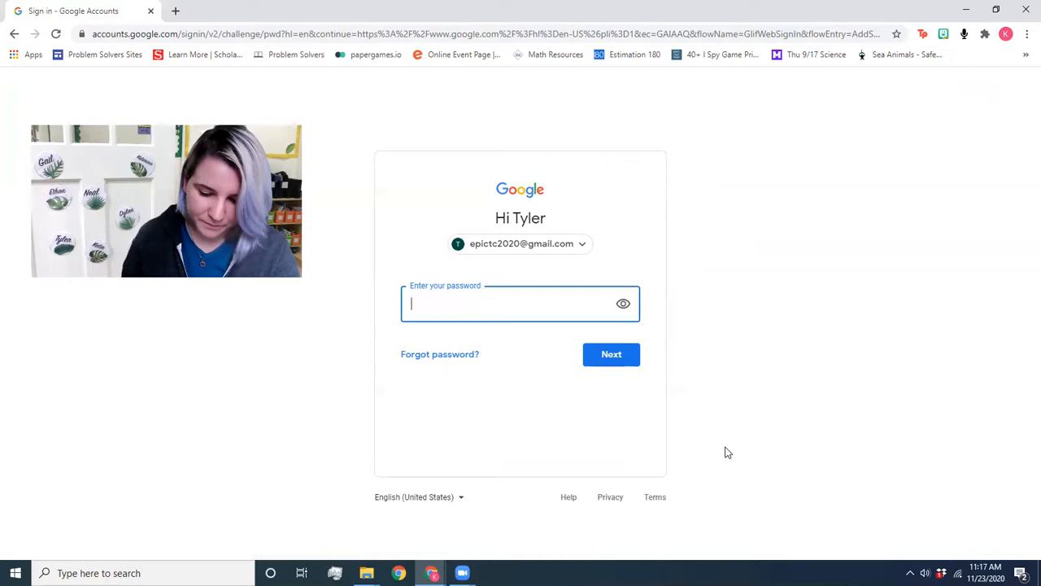
text(*****)
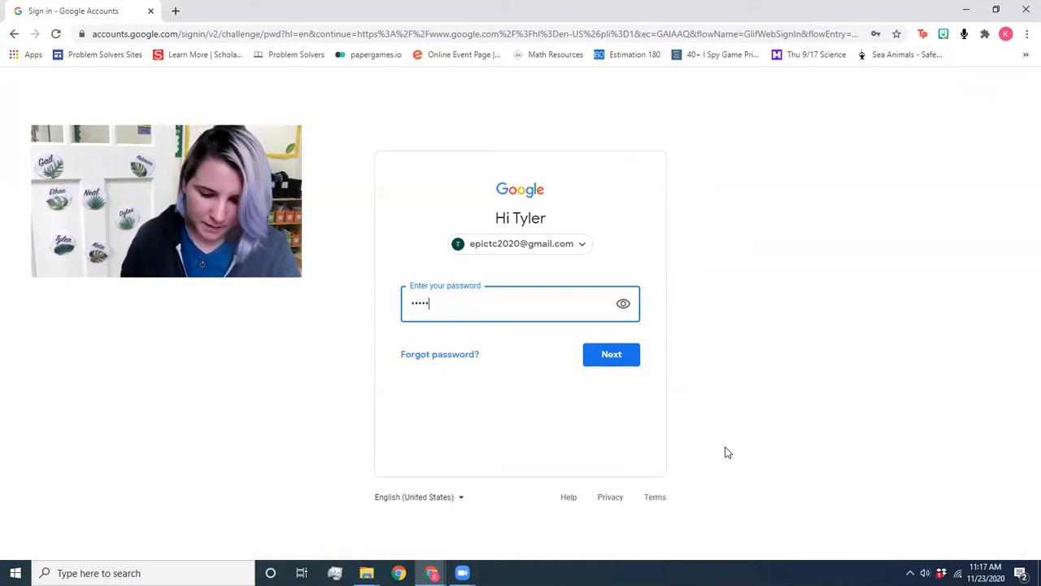
text(******)
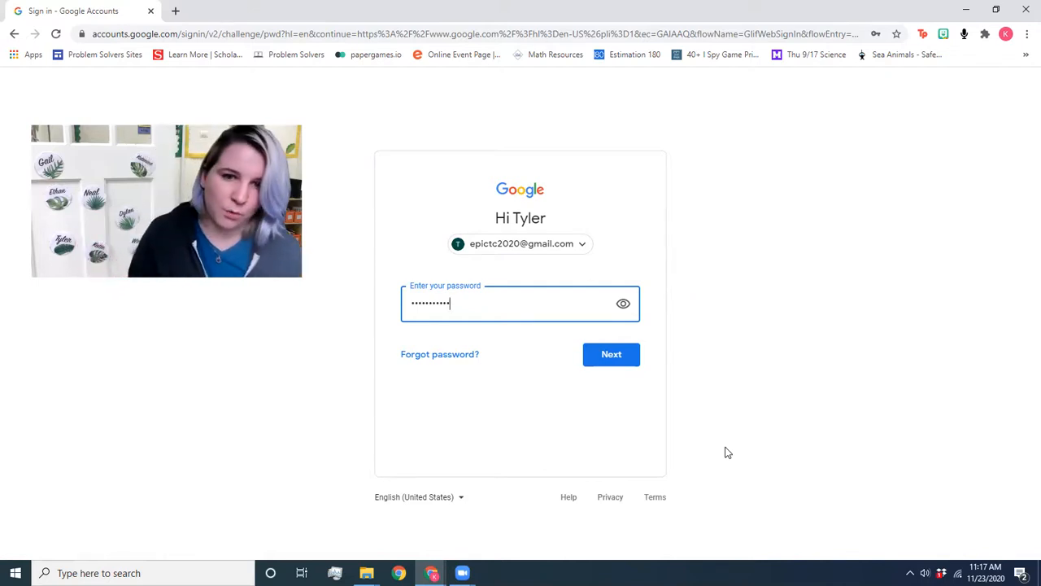
key(Return)
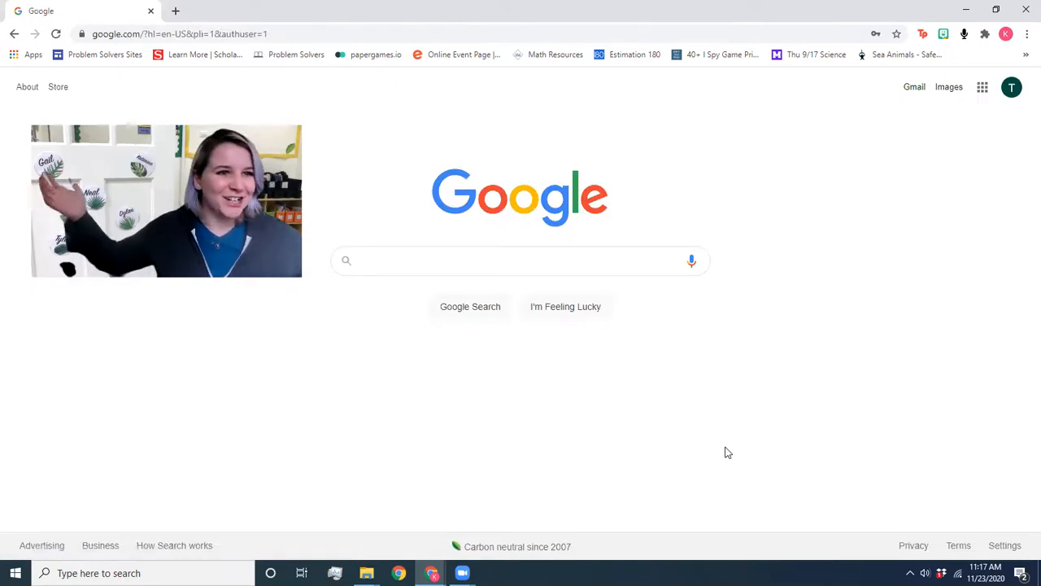
Step: Create a new blank Google Docs document from the Google apps menu
click(984, 90)
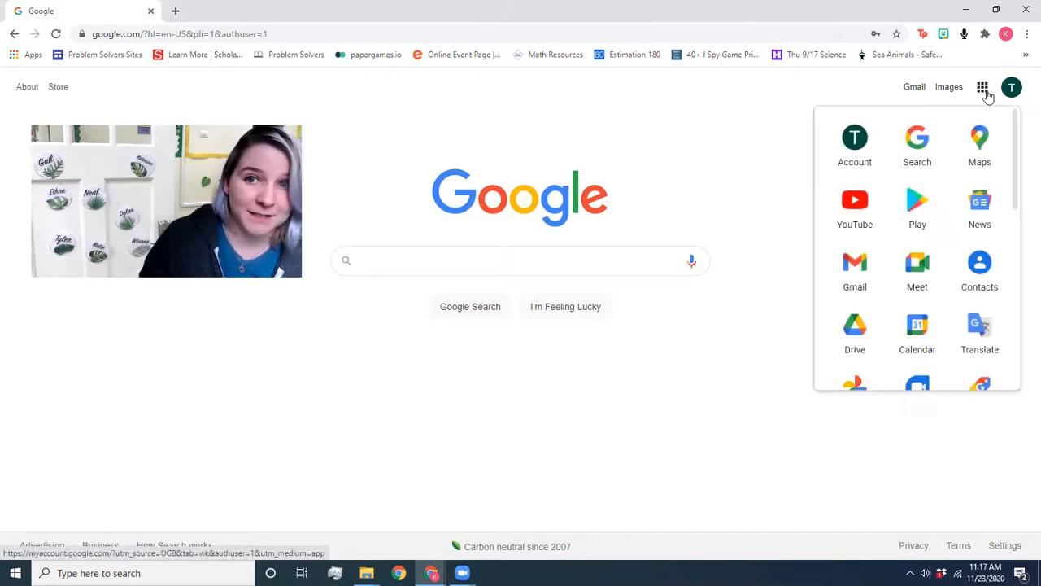
scroll(936, 244, down, 3)
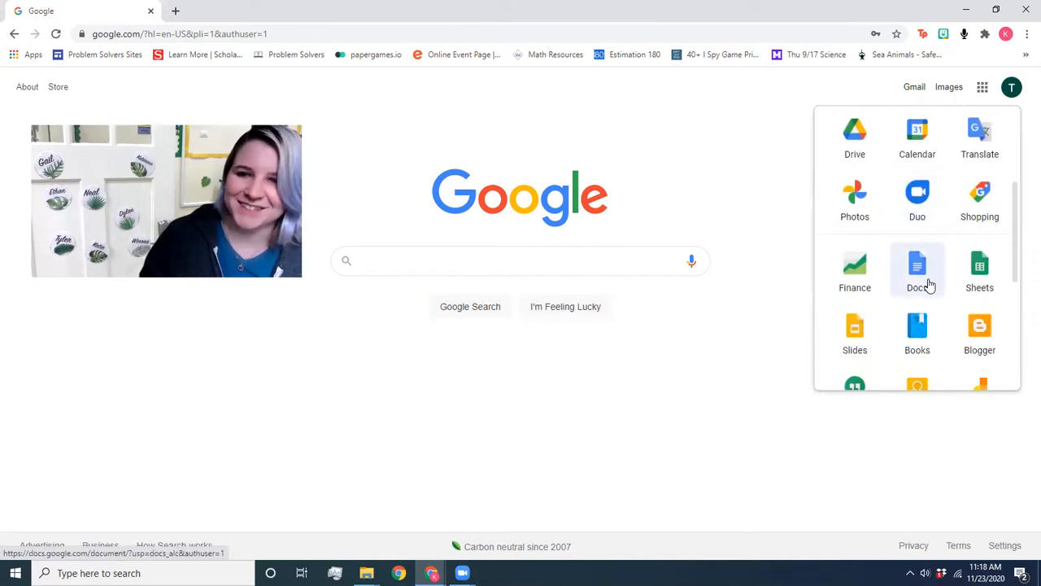
click(930, 285)
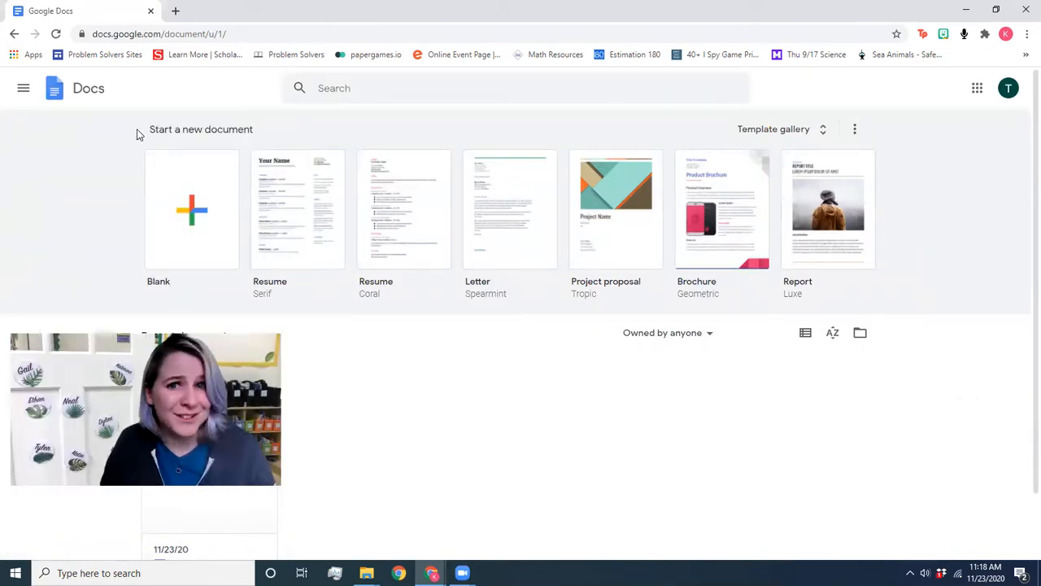
click(154, 250)
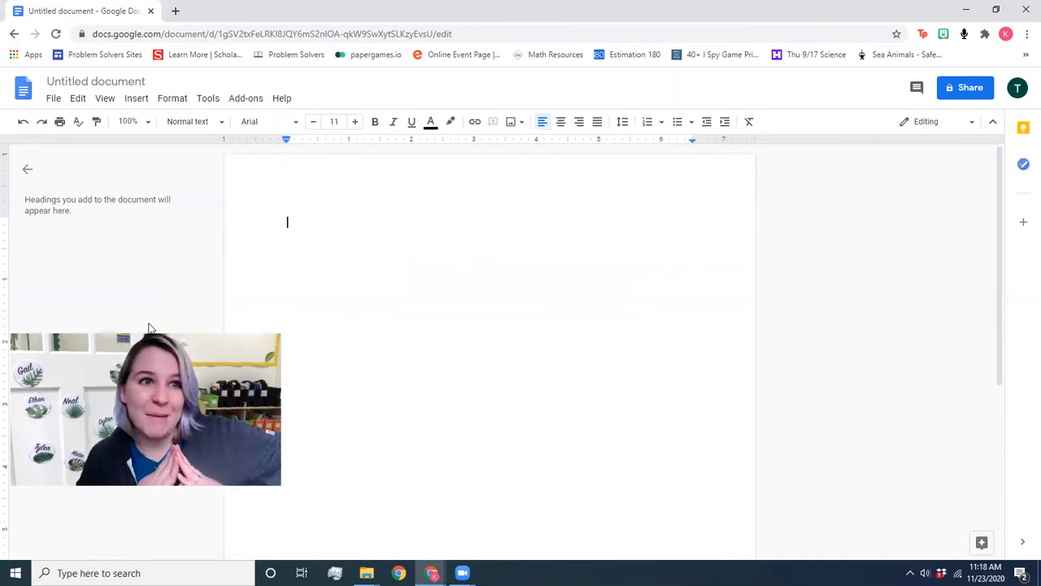
Step: Retitle the document with the student's first name followed by 11/23/20
click(95, 82)
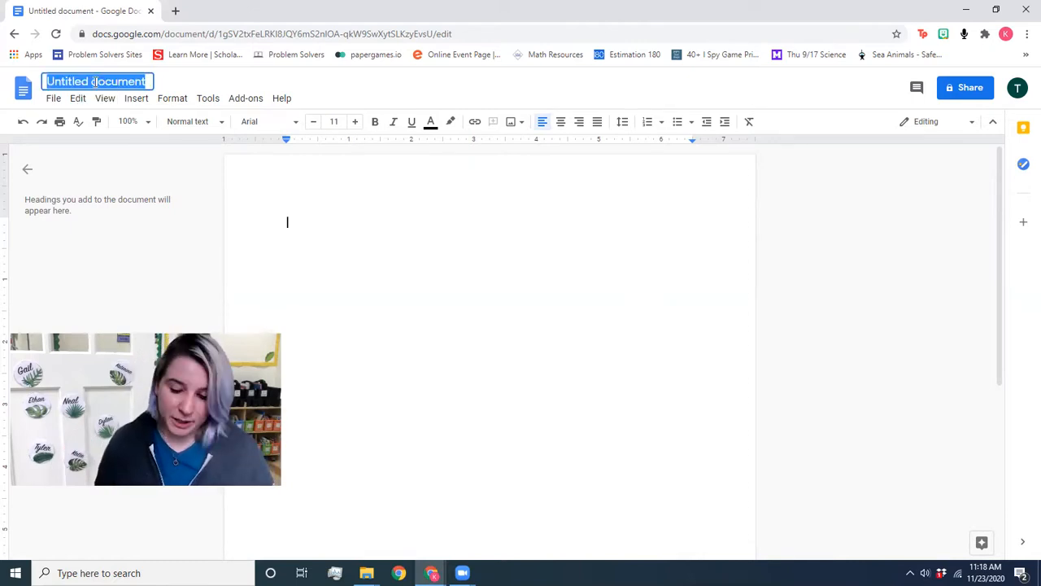
text(Katie)
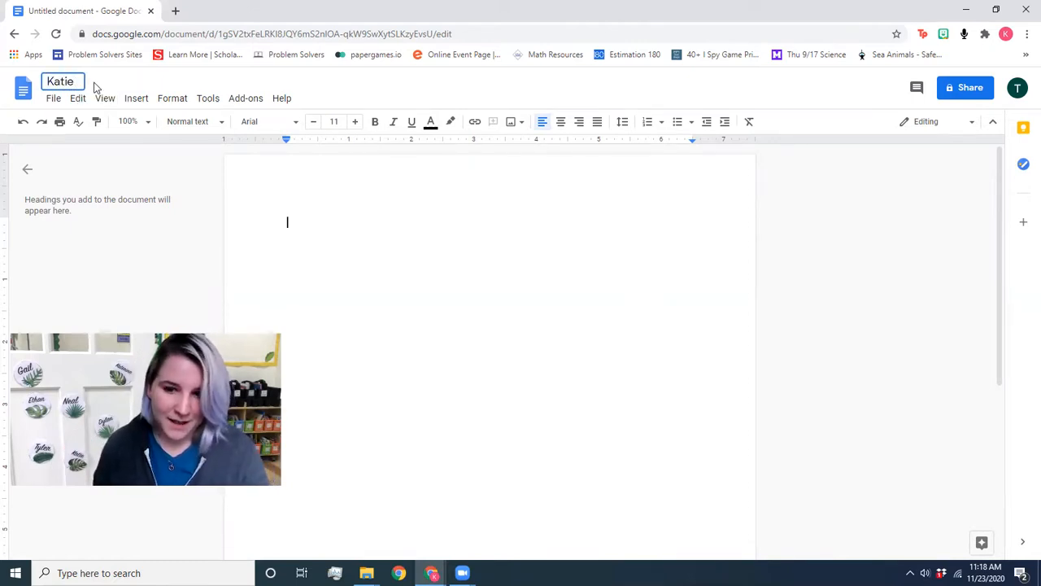
text( 11/23/20)
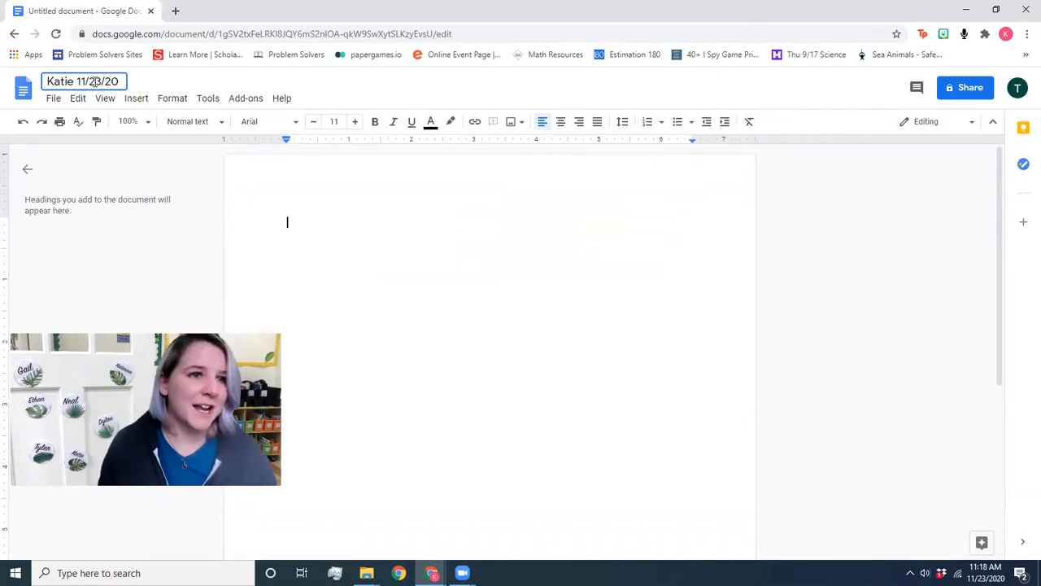
click(416, 233)
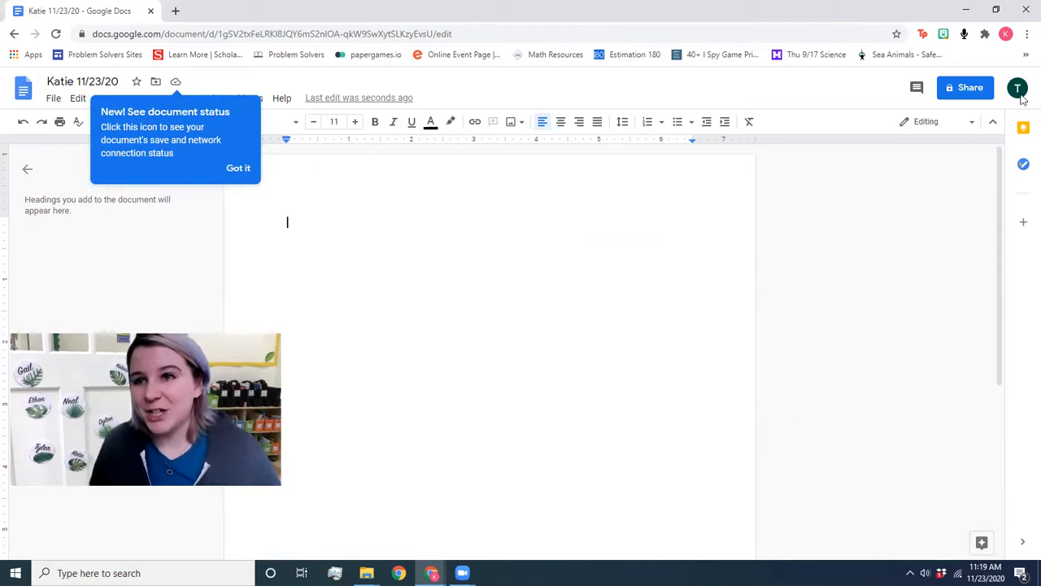
click(963, 87)
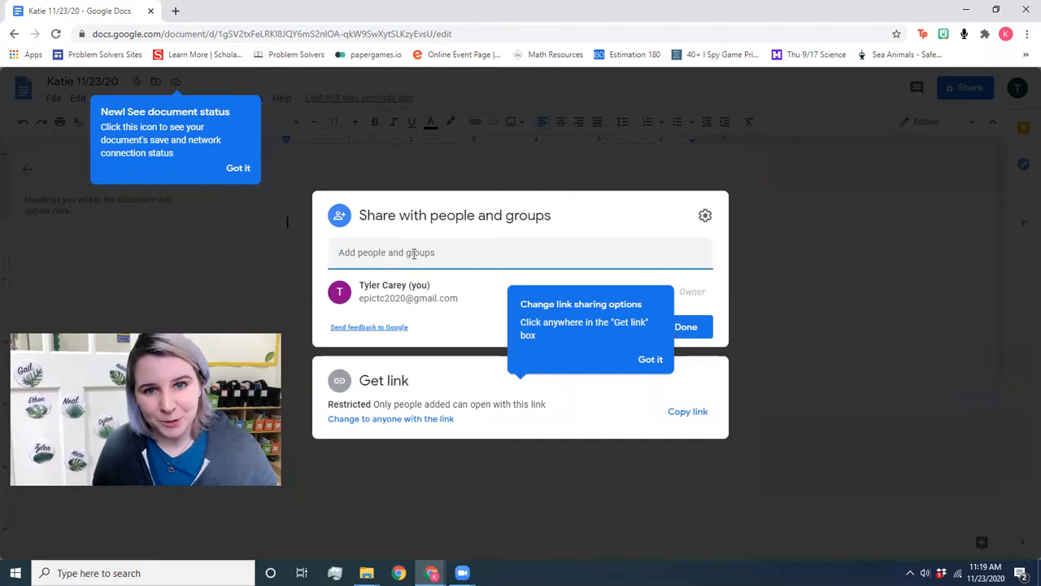
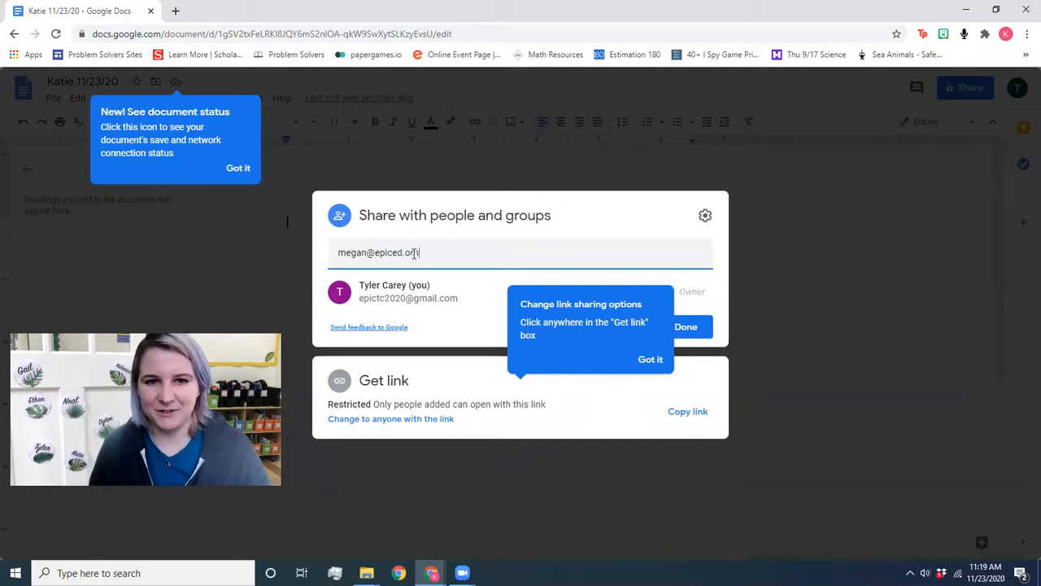
click(656, 360)
click(686, 326)
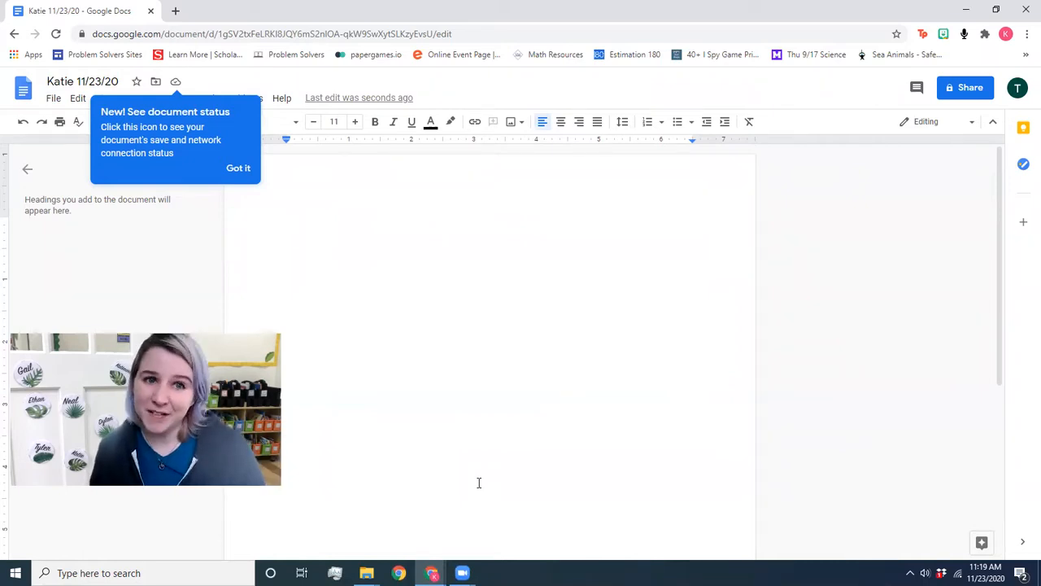
Step: Erase the test letters from the page and dismiss the document status tip
text(hcsdjgfsdjgfslu)
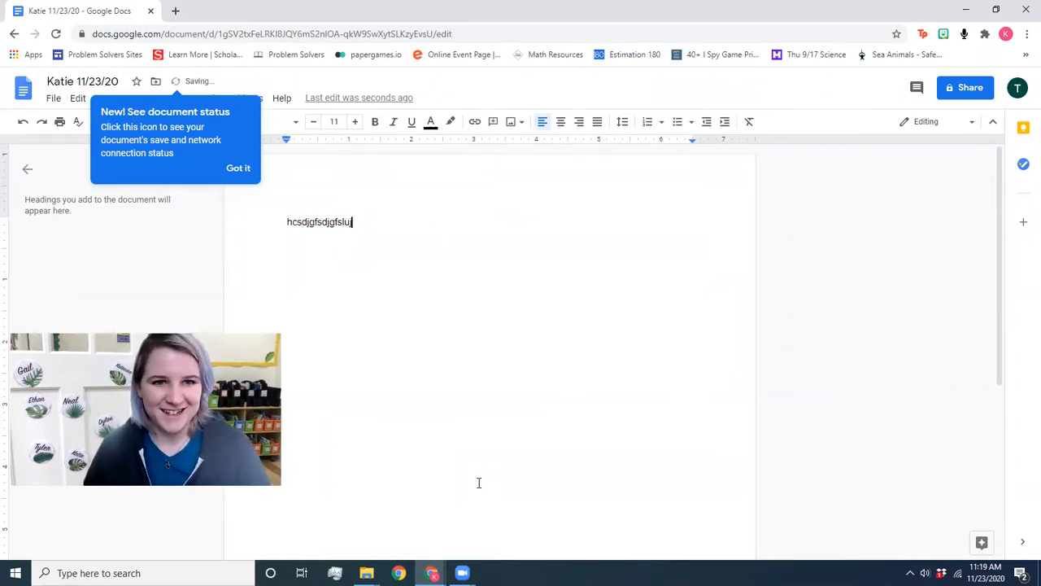
key(BackSpace)
key(BackSpace)
key(BackSpace)
key(BackSpace)
key(BackSpace)
key(BackSpace)
key(BackSpace)
key(BackSpace)
key(BackSpace)
key(BackSpace)
key(BackSpace)
key(BackSpace)
key(BackSpace)
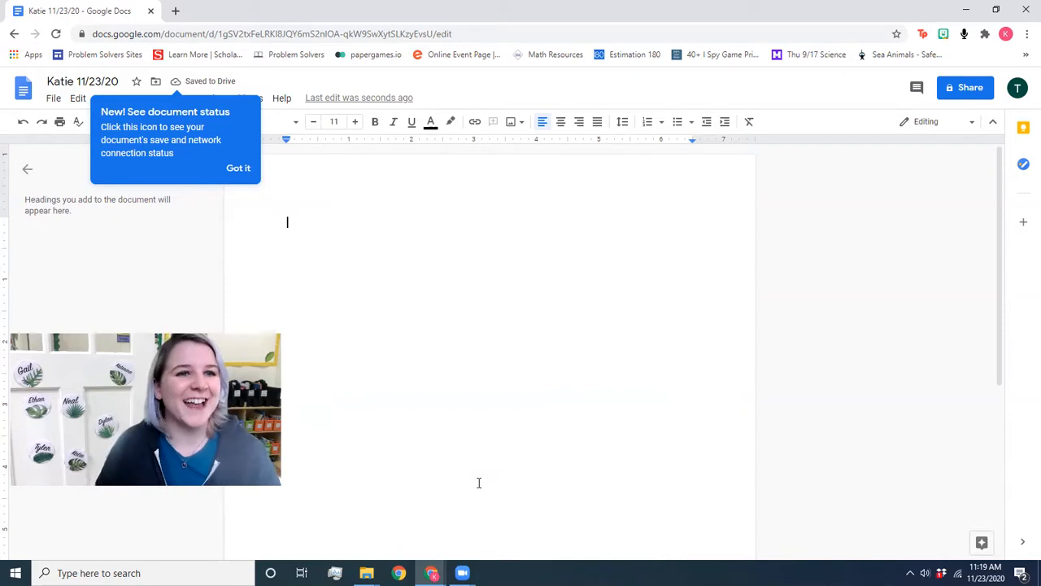
click(238, 168)
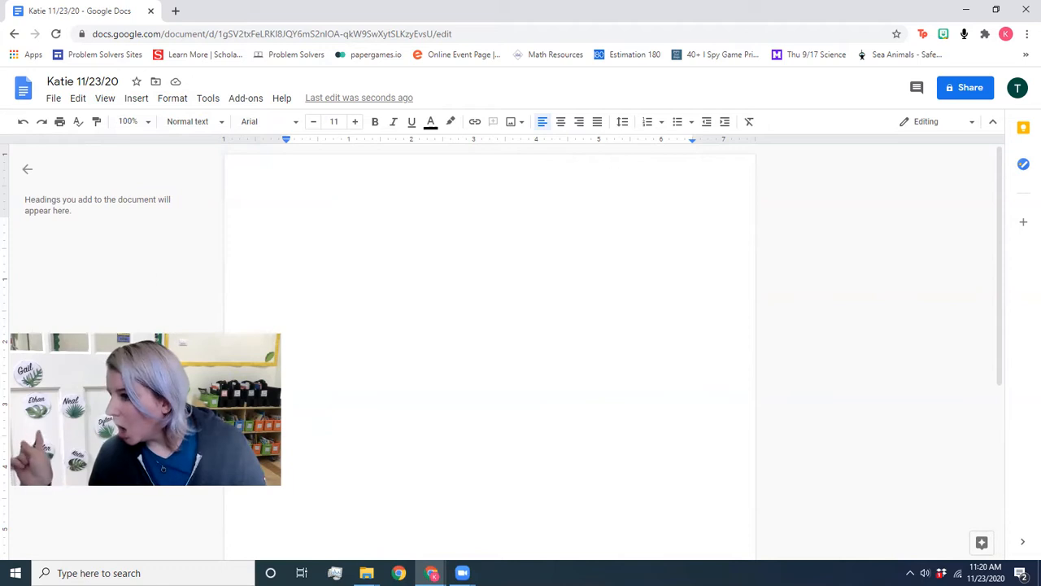
Step: Type the first question, 'Why did you choose your character?'
text(Why did you)
key(BackSpace)
text(u choose your character?)
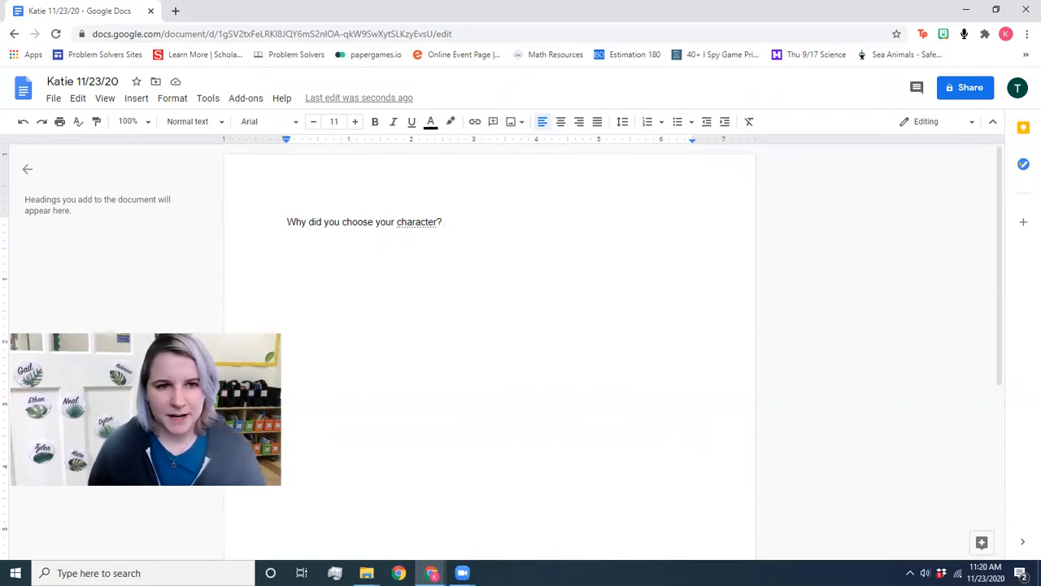
Step: Add 'Why did you design your balloon the way you did?' on the next line, then a new paragraph
key(Return)
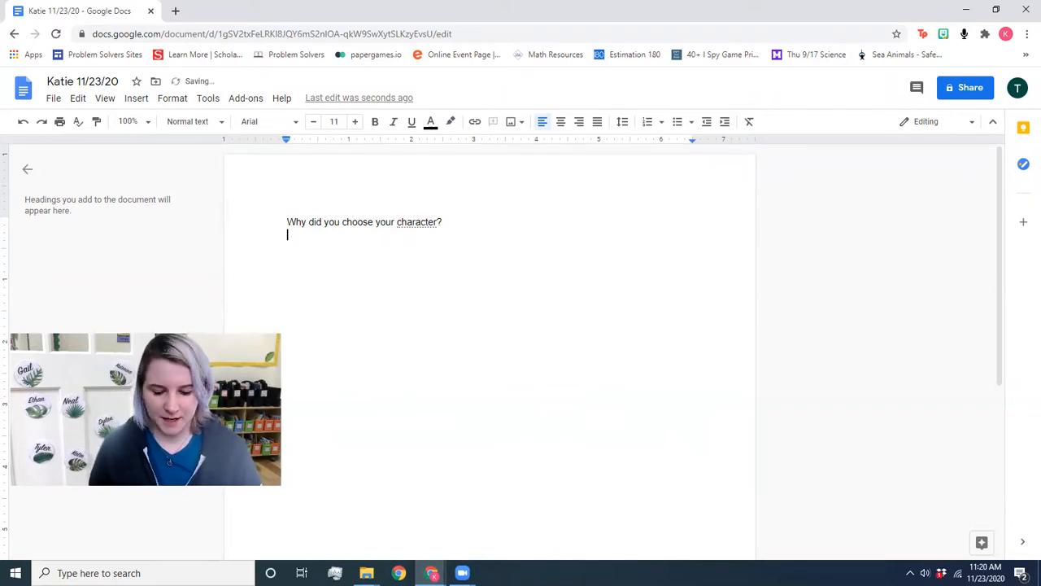
text(Why did yo)
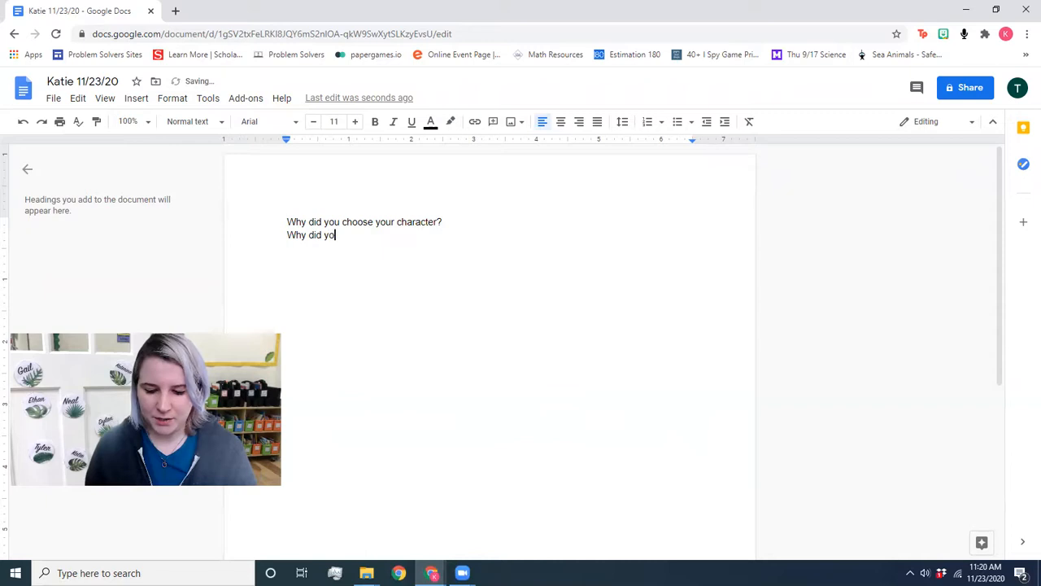
text(u design your)
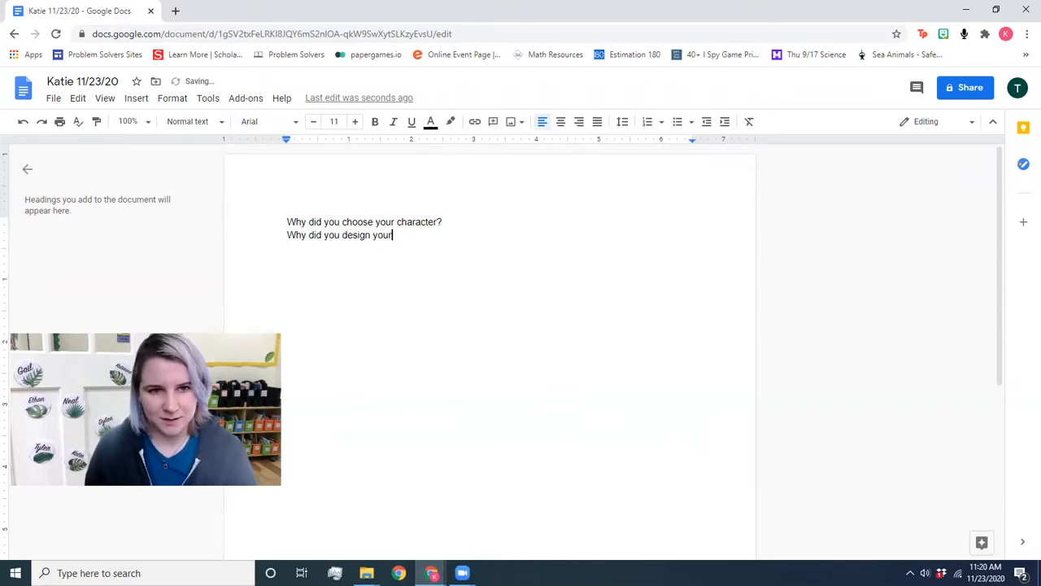
text( balloo)
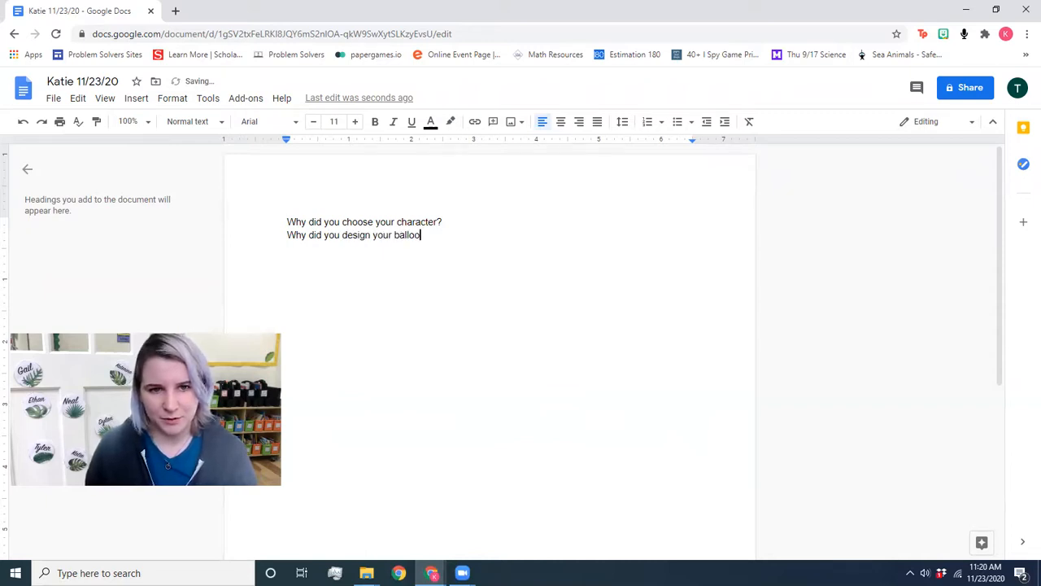
text(n the way you dod)
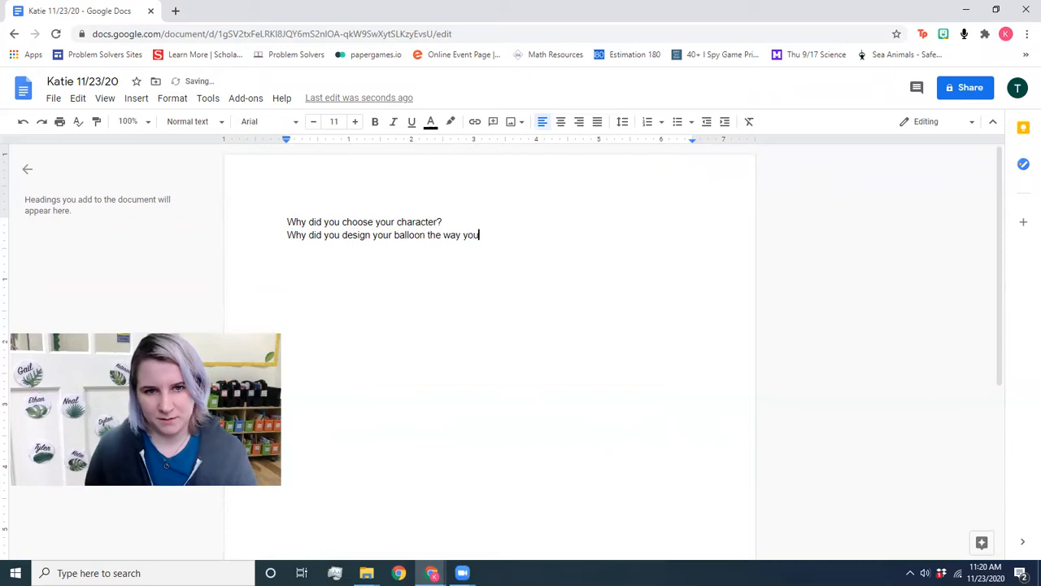
key(BackSpace)
key(BackSpace)
text(id)
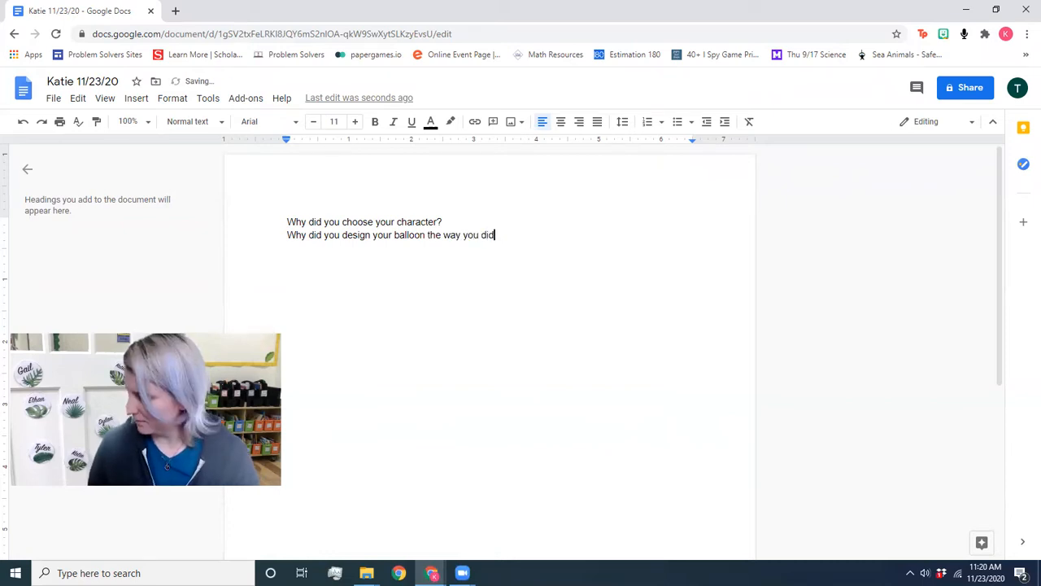
text(?)
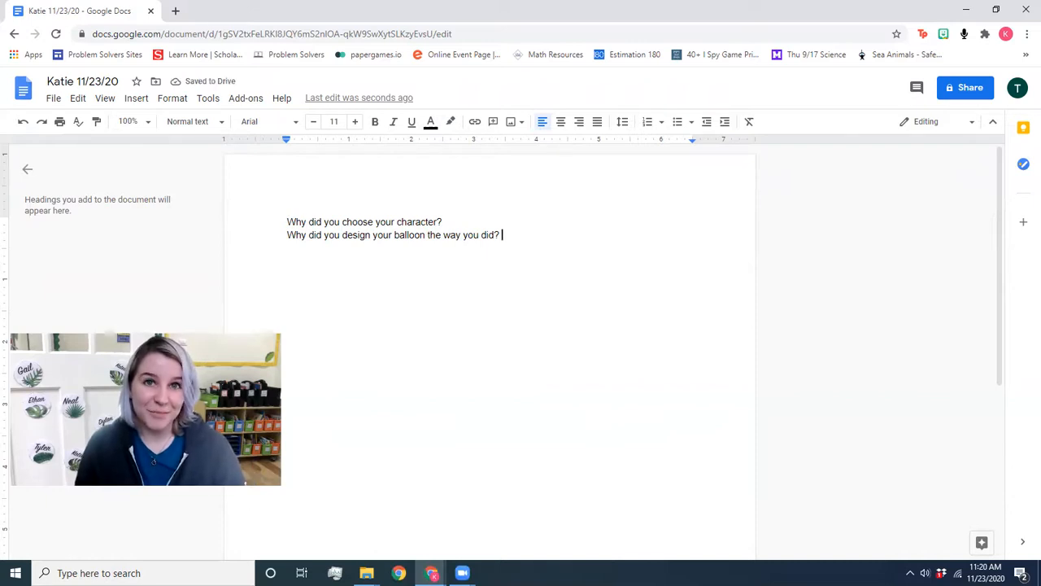
key(Return)
key(Return)
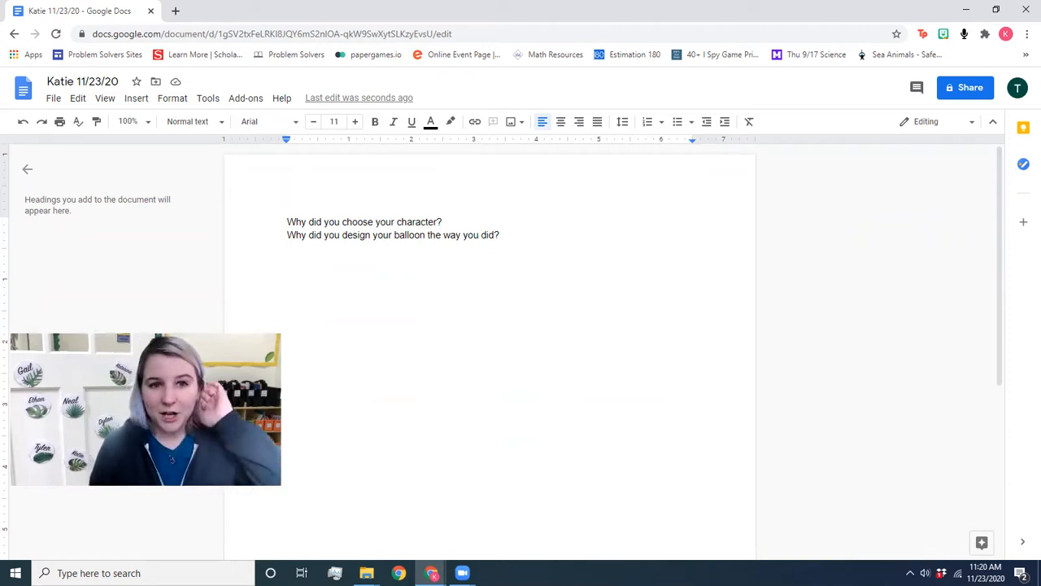
key(Tab)
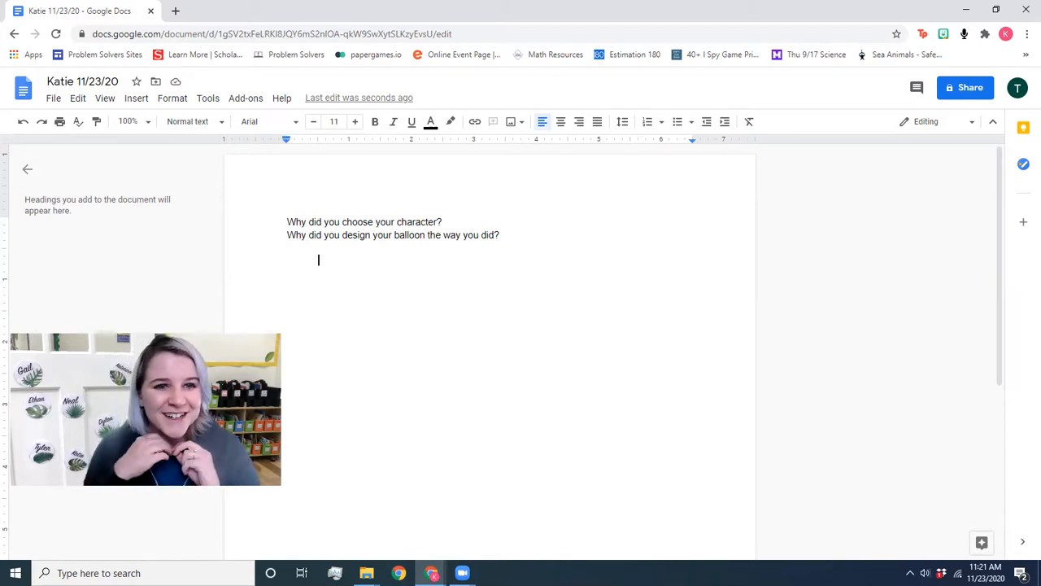
key(BackSpace)
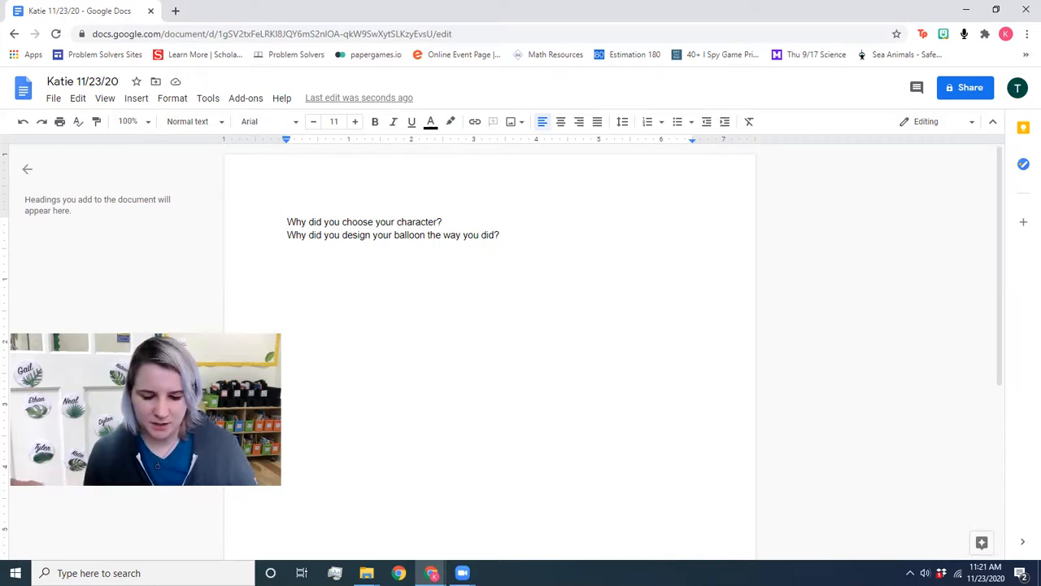
Step: Write the traits line 'Teacher. Kind. Strict. Cares about her students. She's funny. She loves cats.' and start a new paragraph
text(Te)
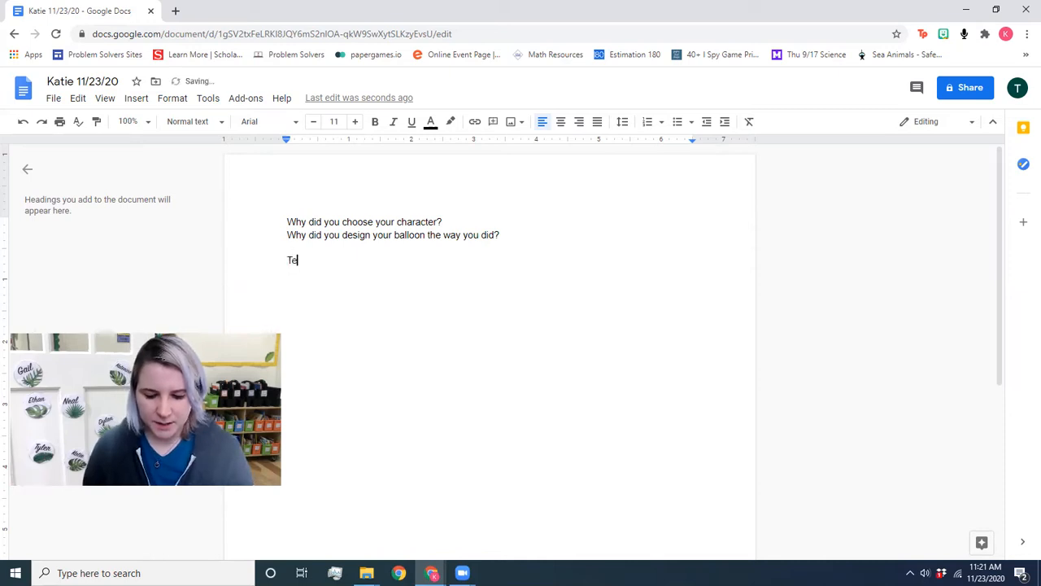
text(achers,)
key(BackSpace)
key(BackSpace)
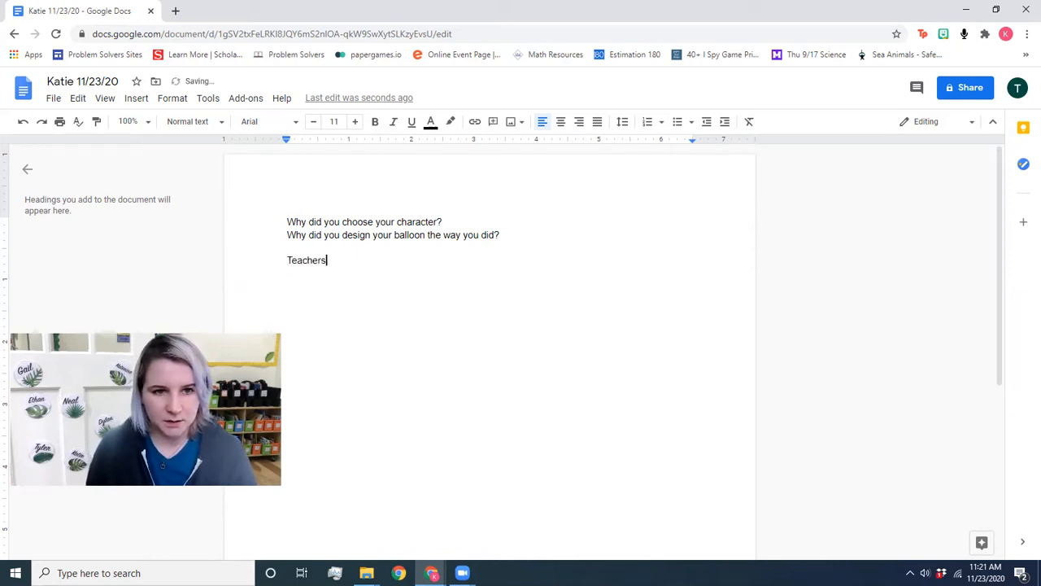
text(. Kind. )
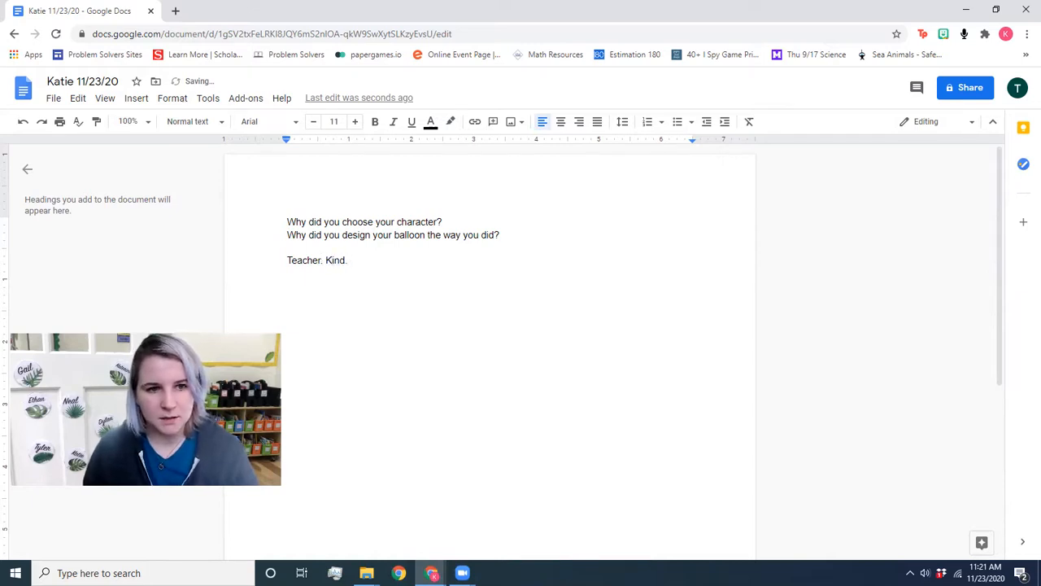
text(Strict. )
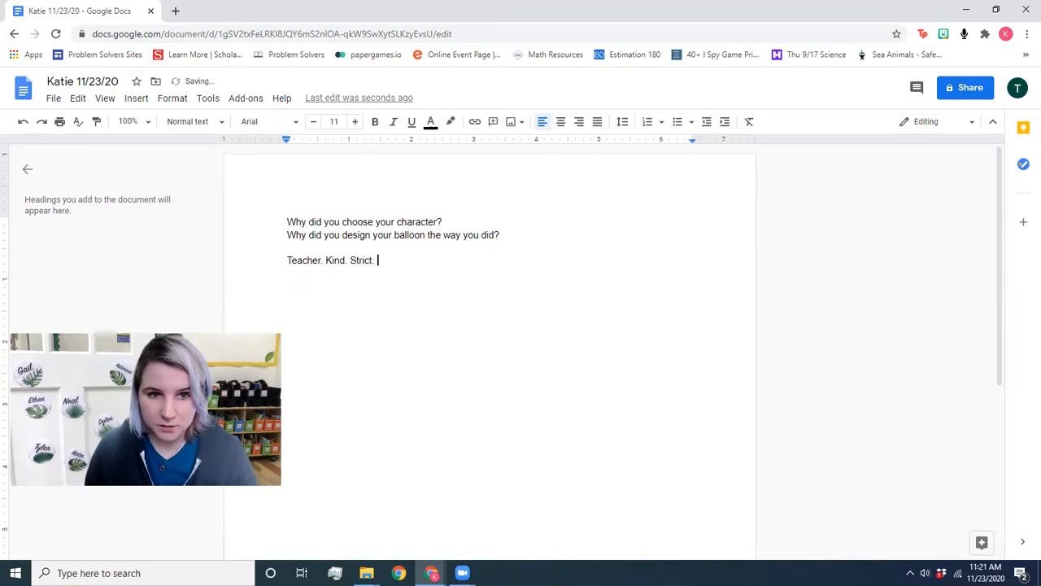
text(Cares ar)
text(e)
key(BackSpace)
key(BackSpace)
text(bout her)
key(BackSpace)
text(r students. She )
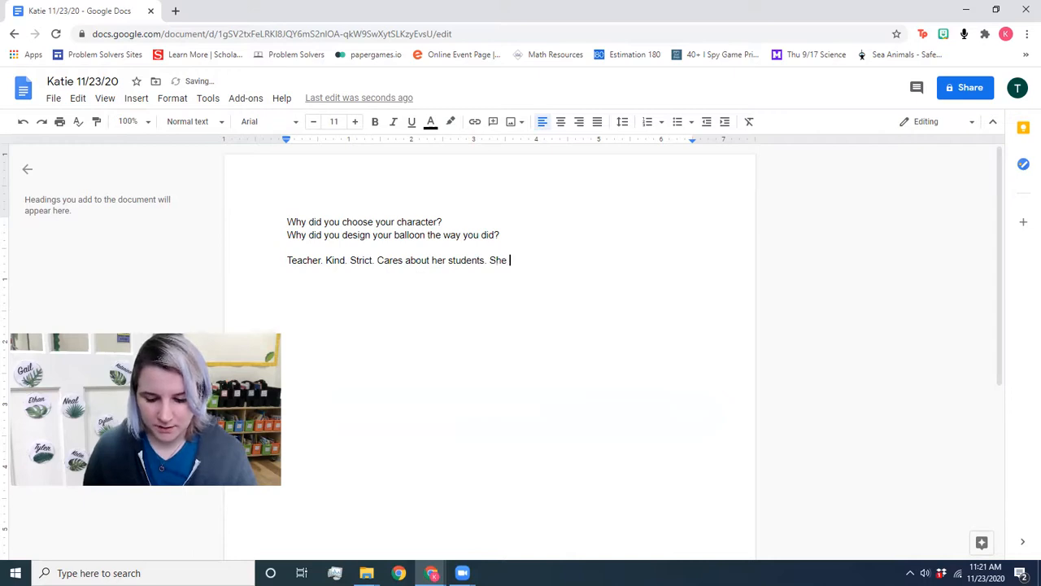
text('s fu)
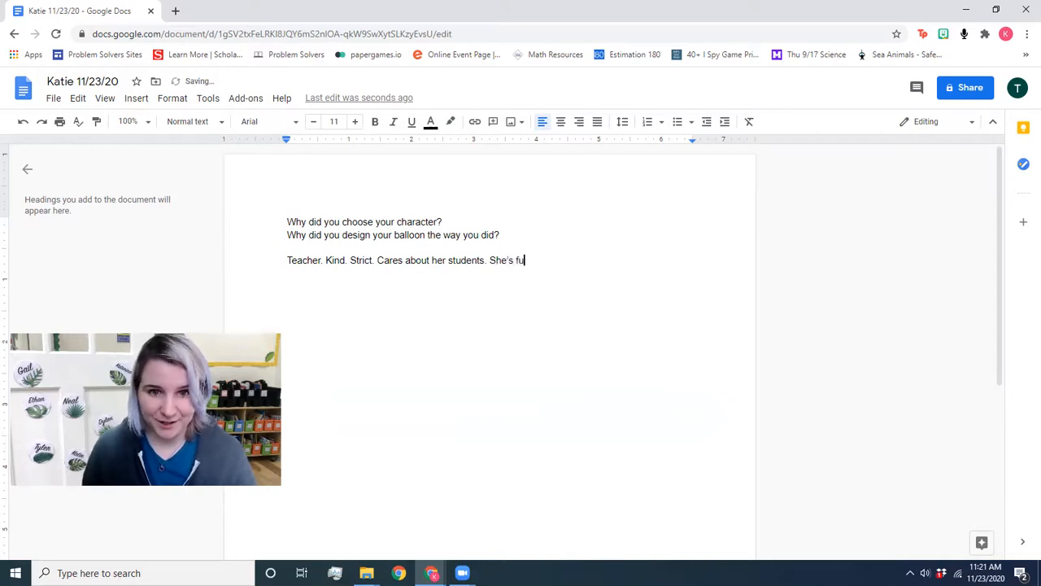
text(nny.)
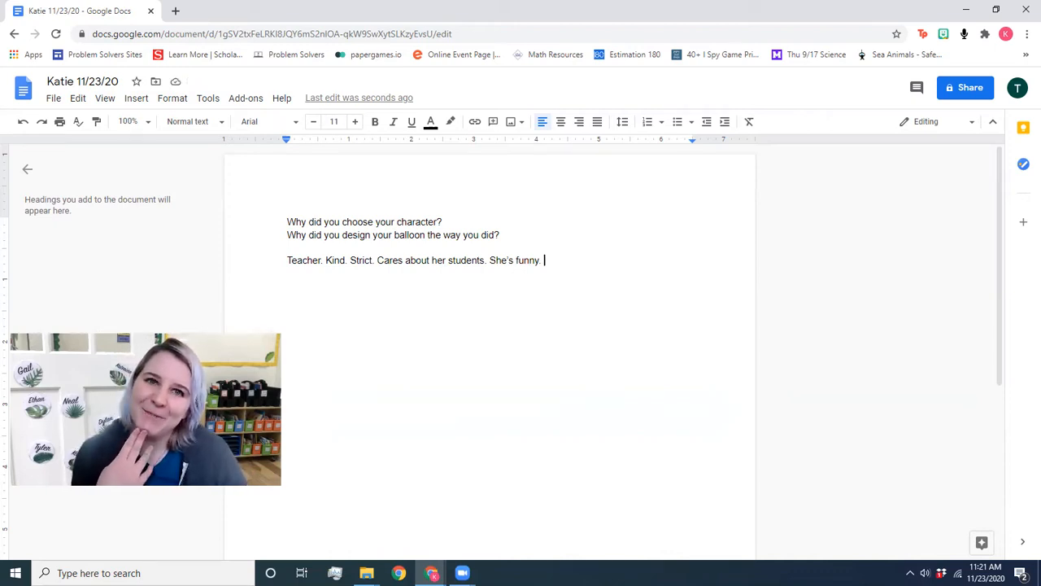
text(Sh)
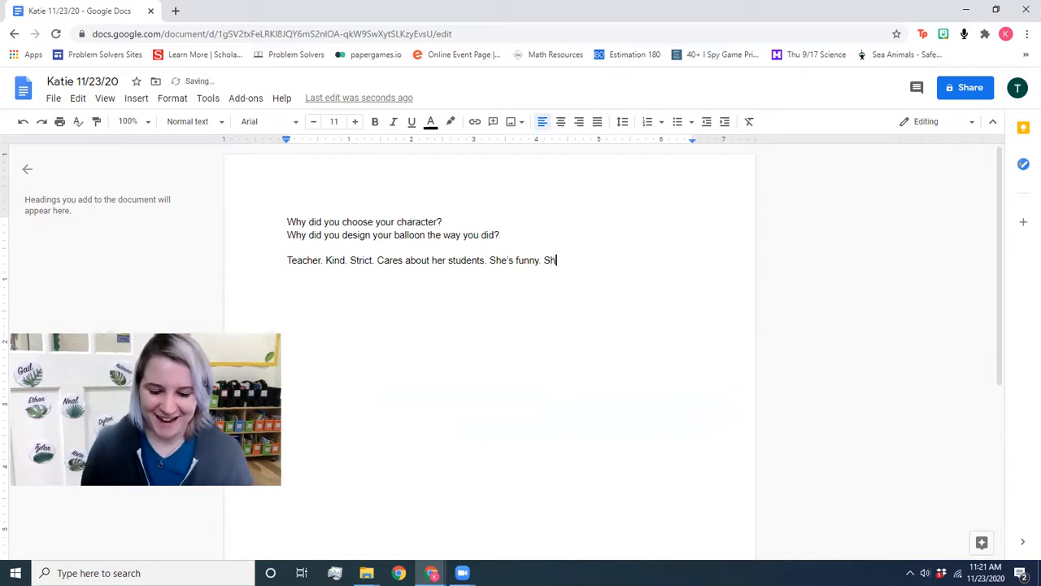
text(e loves cats.)
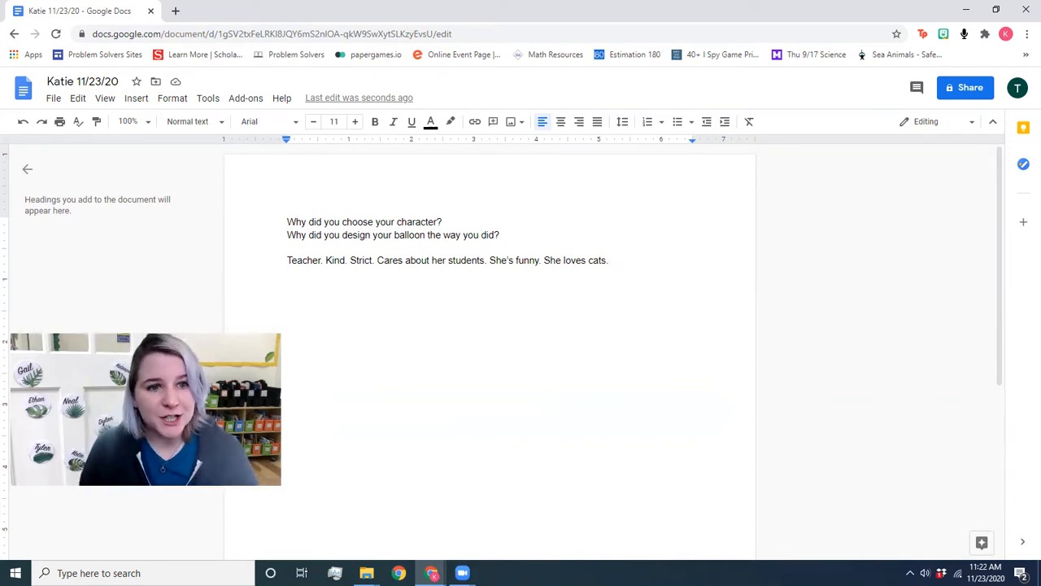
key(Return)
key(Return)
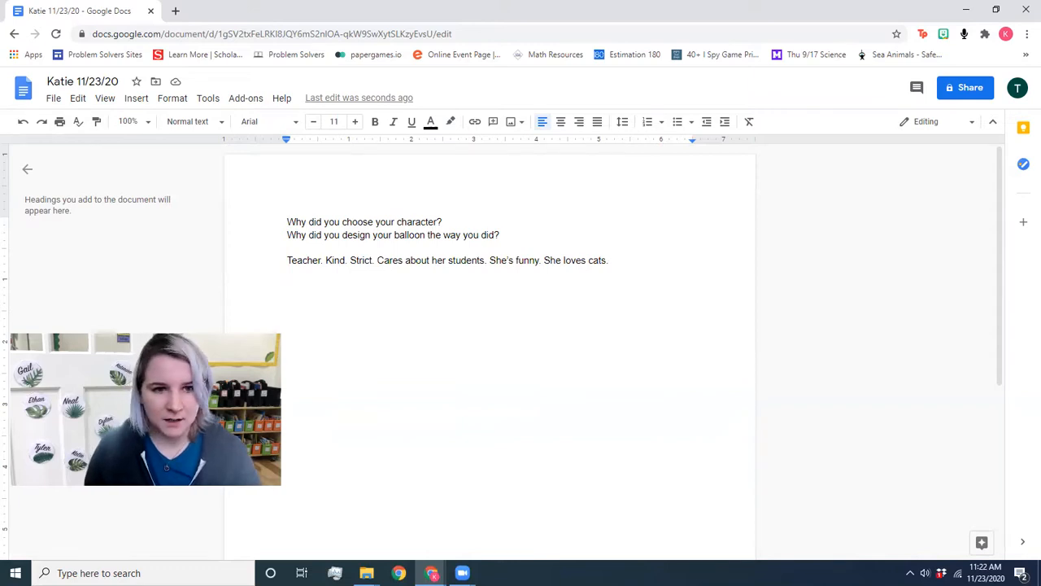
Step: Type 'I chose Professor McGonnigal for my project because both she and I are teachers!'
text(I chose Professor)
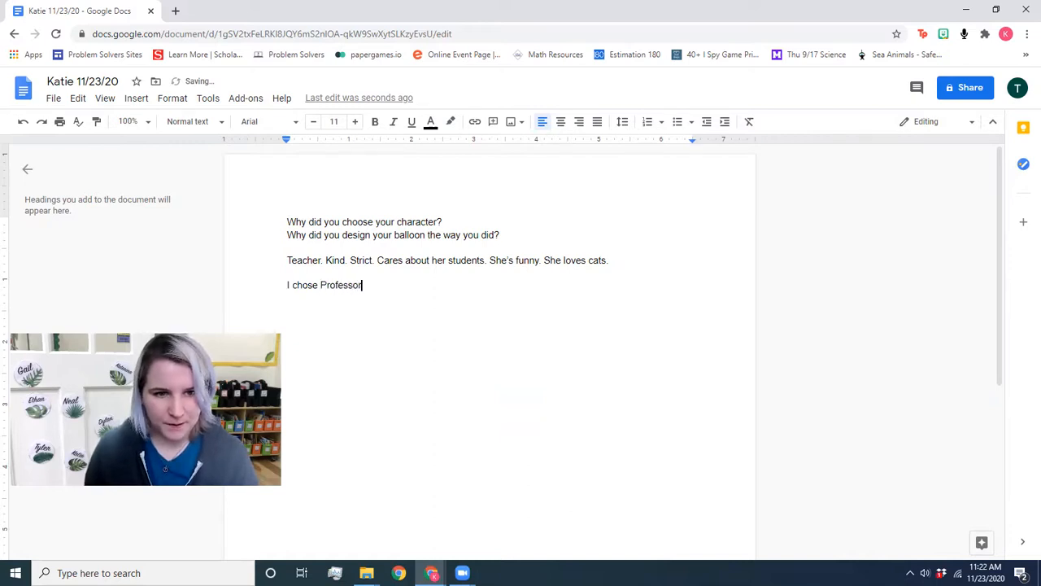
text( McGonn)
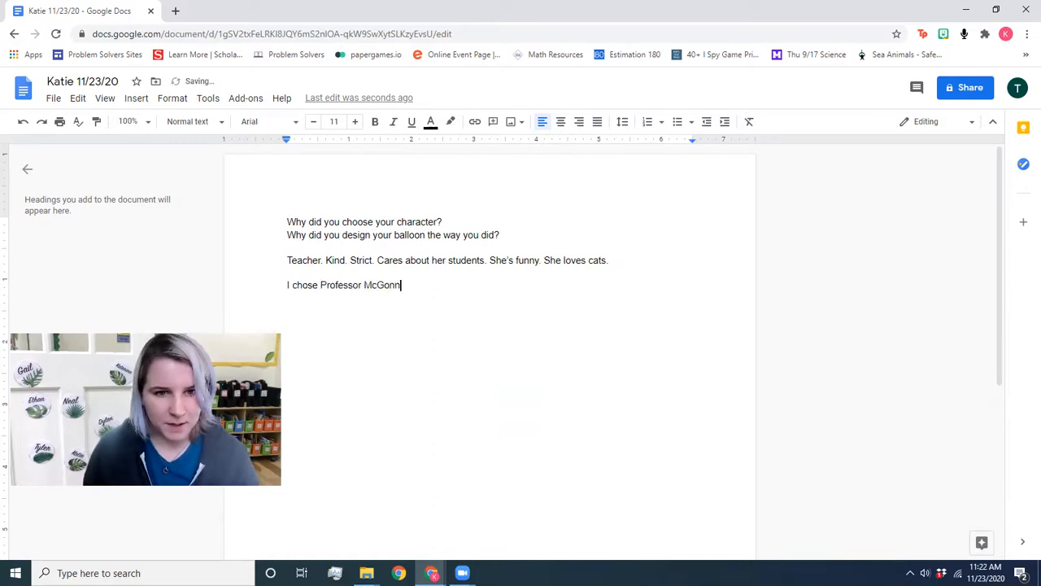
text(igal )
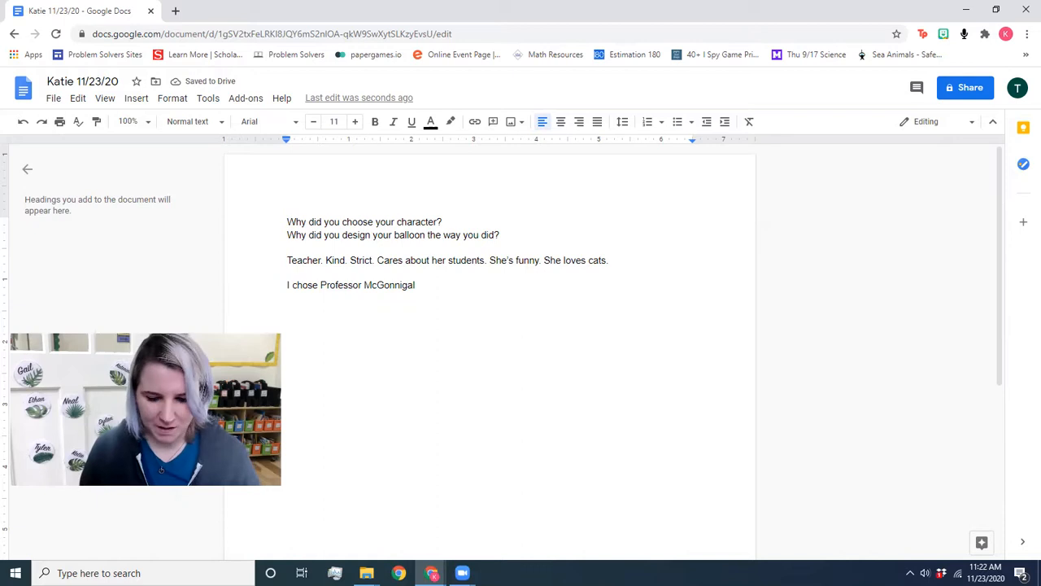
text(for my pro)
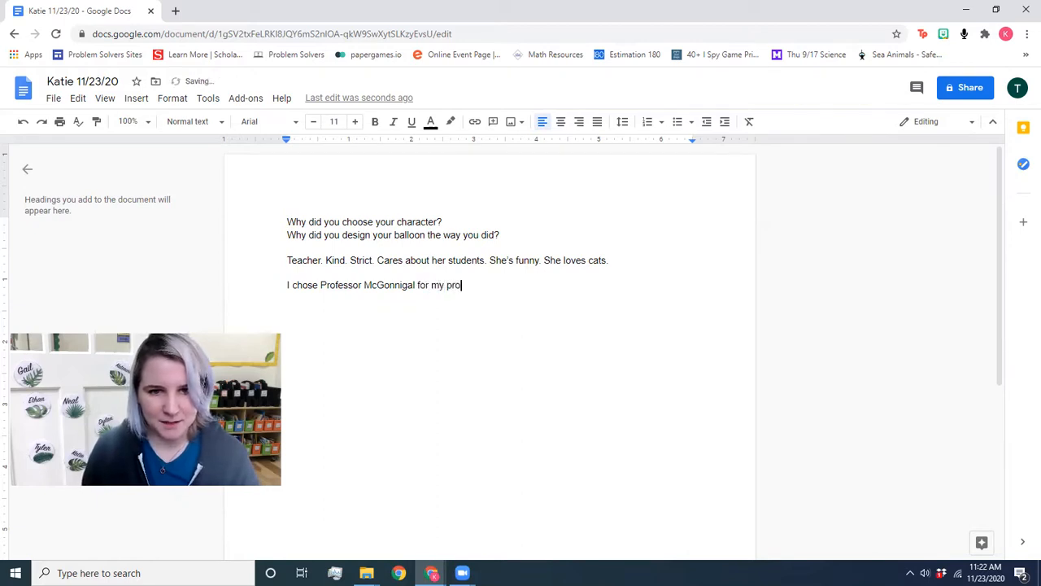
text(ject beca)
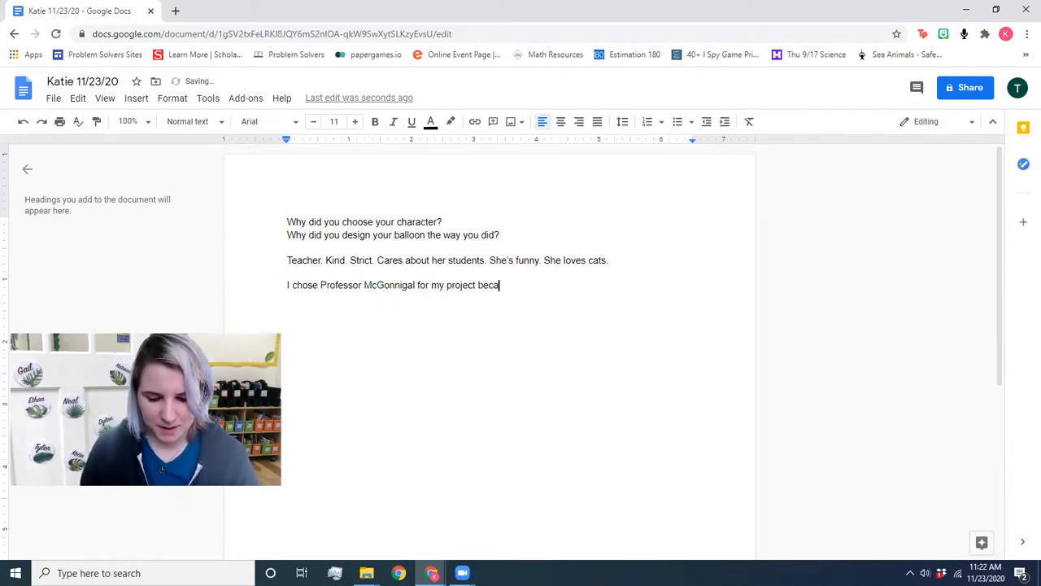
text(use )
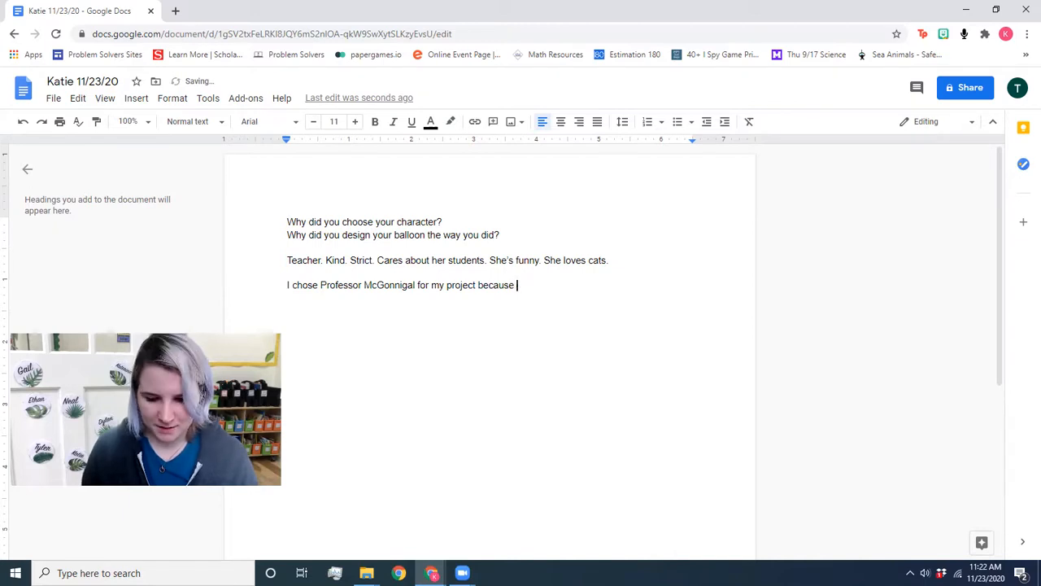
text(both she and )
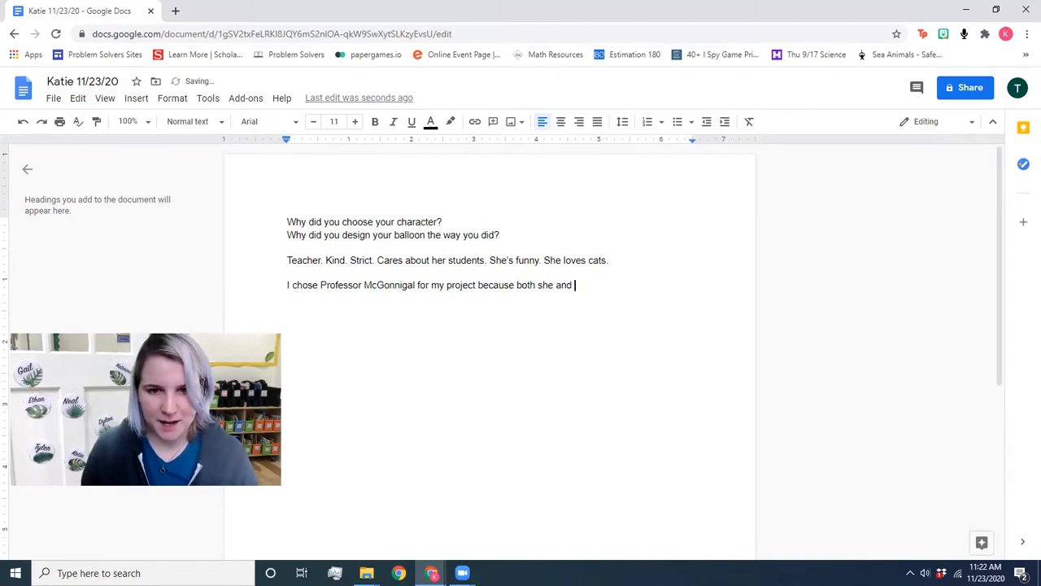
text(I are teac)
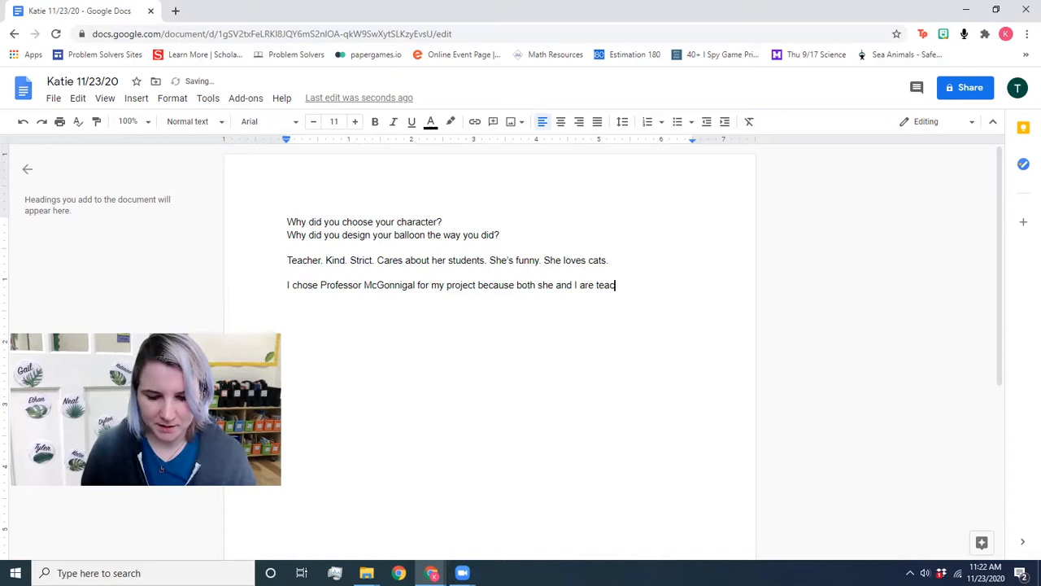
text(hers!)
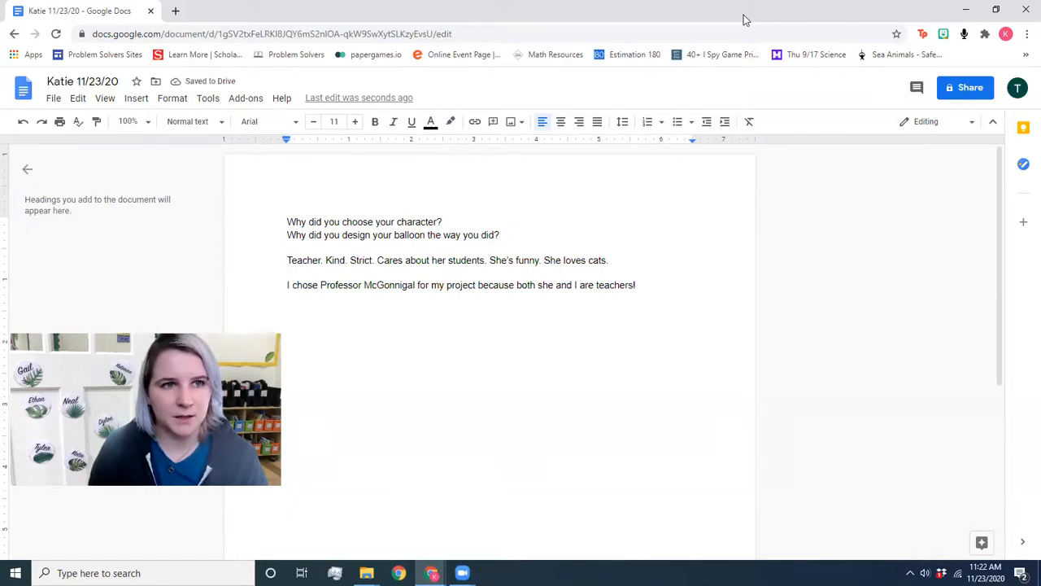
key(ctrl+t)
Step: Search Google for 'professor mcgonagall', copy the surname 'mcgonagall', and return to the document
text(pr)
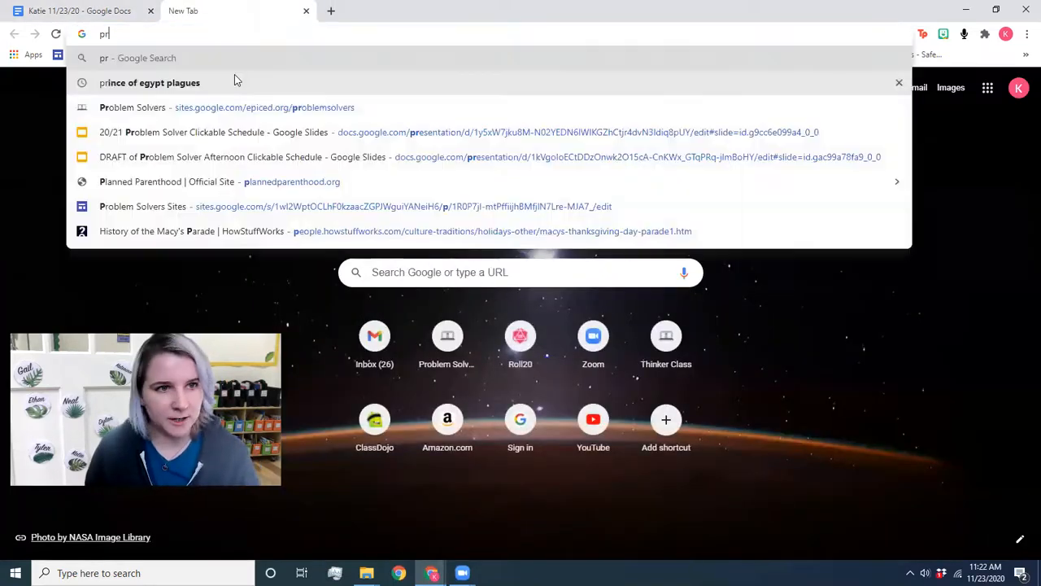
text(od)
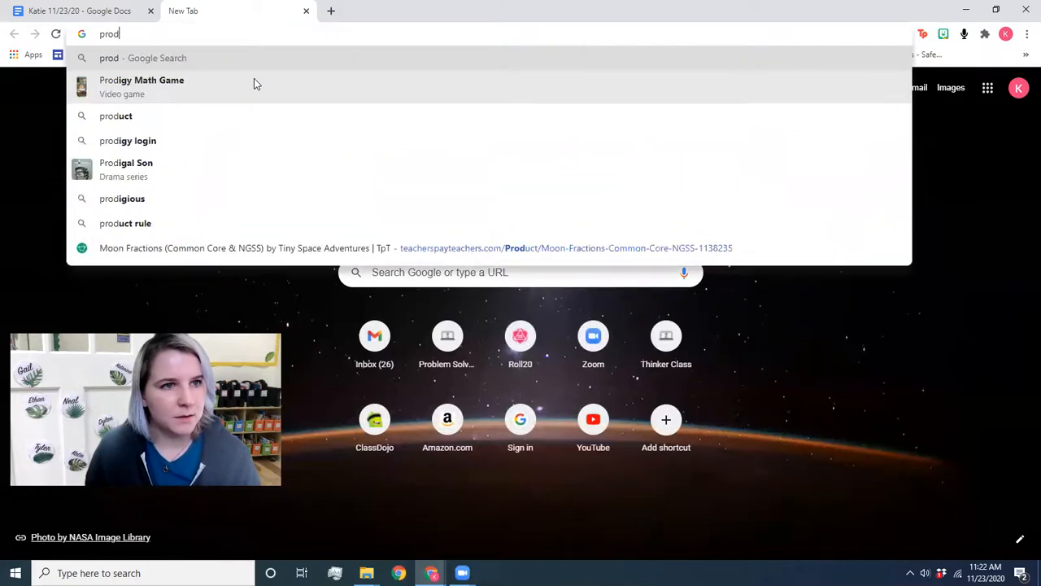
key(BackSpace)
text(ffesor)
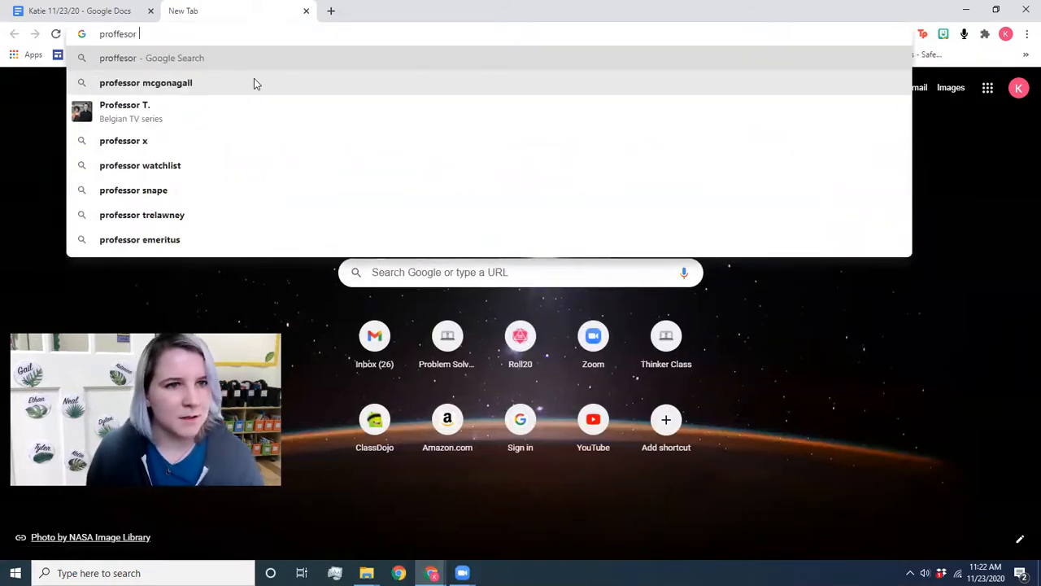
click(254, 82)
drag(242, 96, 164, 96)
right_click(167, 96)
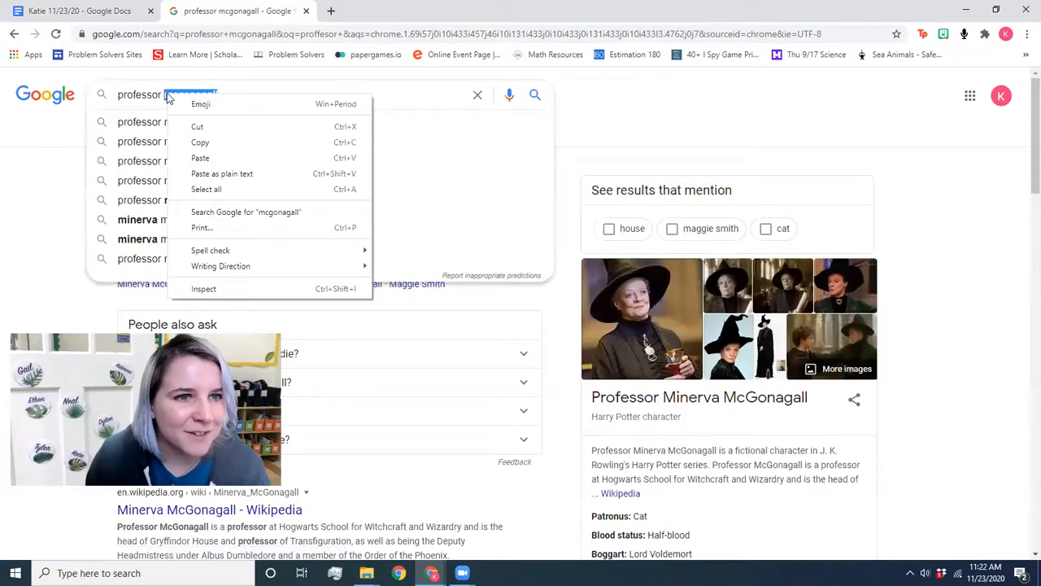
click(200, 142)
click(80, 11)
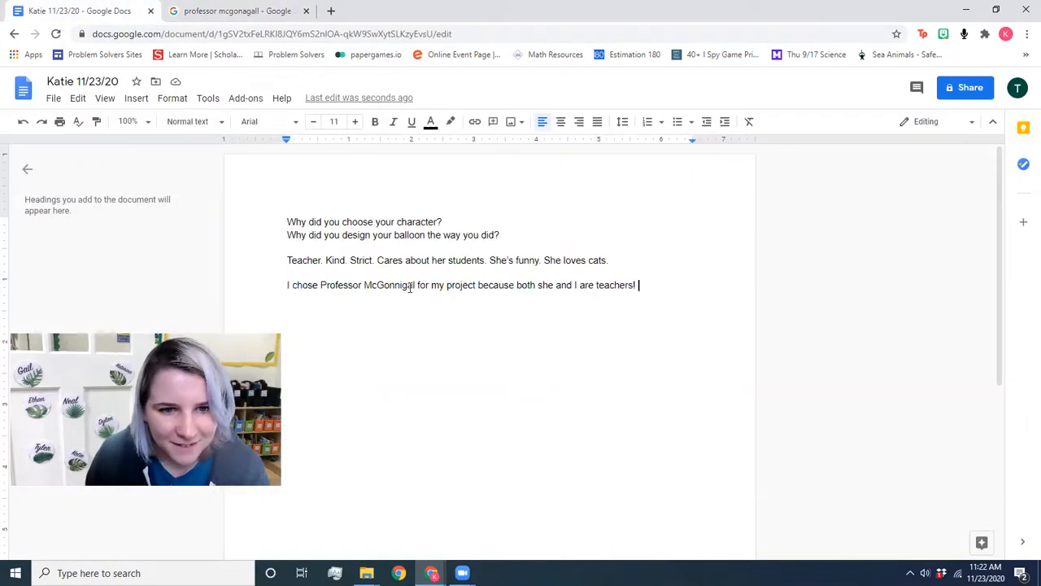
Step: Replace the misspelled 'McGonnigal' with the pasted spelling, capitalized as 'Mcgonagall'
drag(399, 286, 363, 286)
right_click(364, 287)
click(386, 301)
click(372, 285)
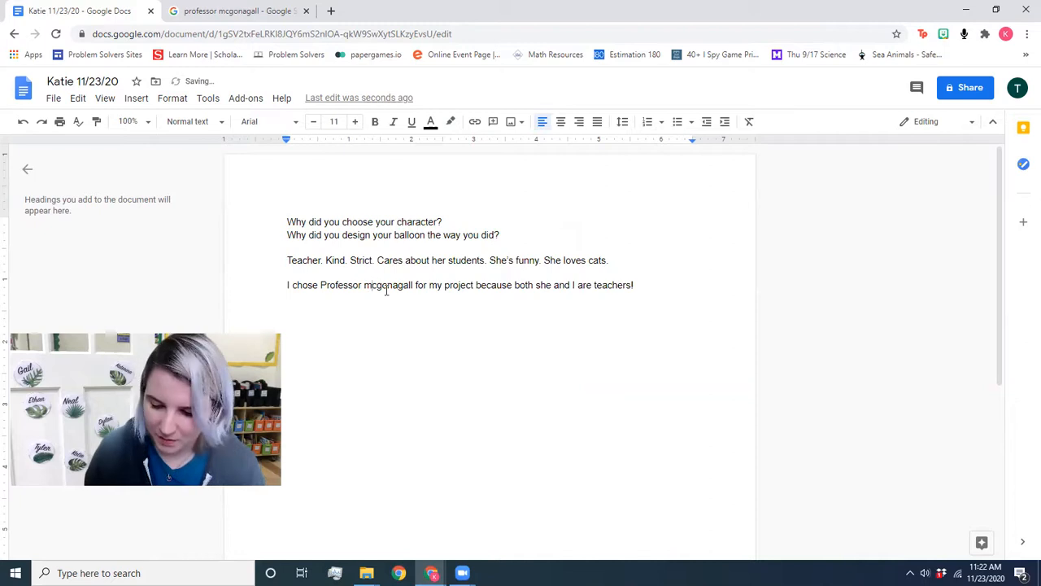
key(BackSpace)
text(M)
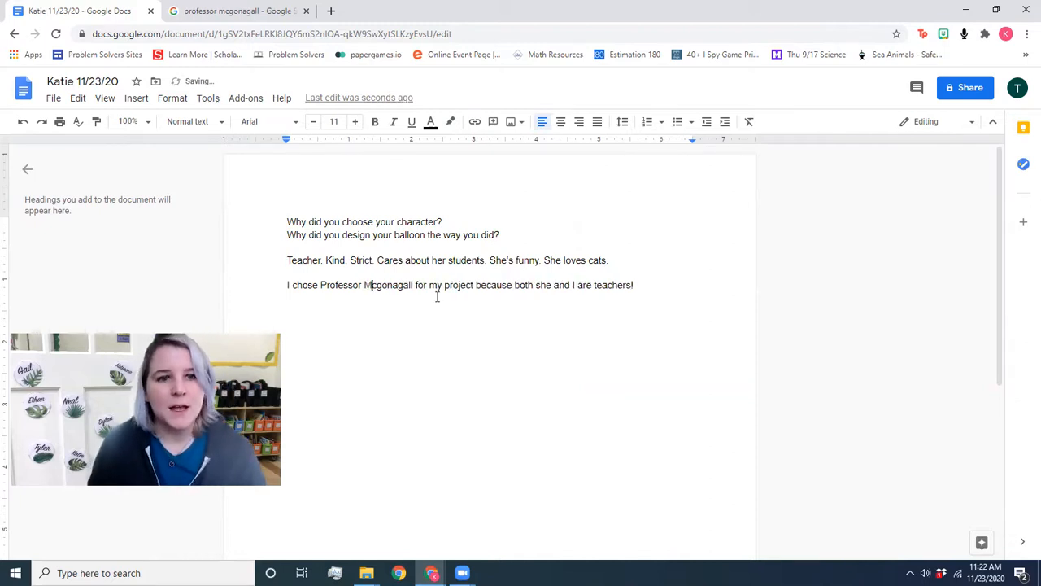
Step: Add sentences saying she is kind and is strict with her students but never mean
click(657, 286)
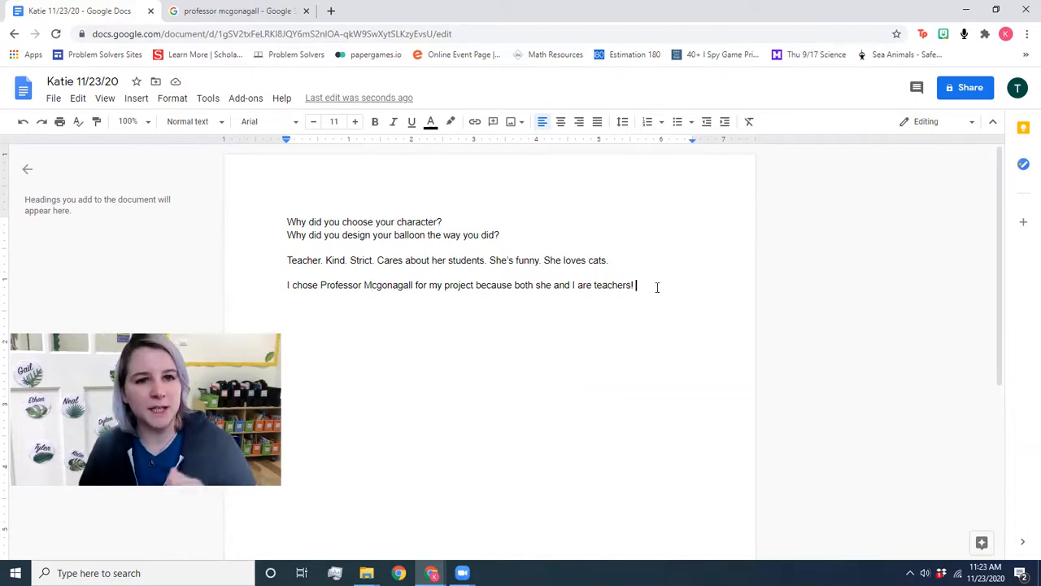
text(She is a kind )
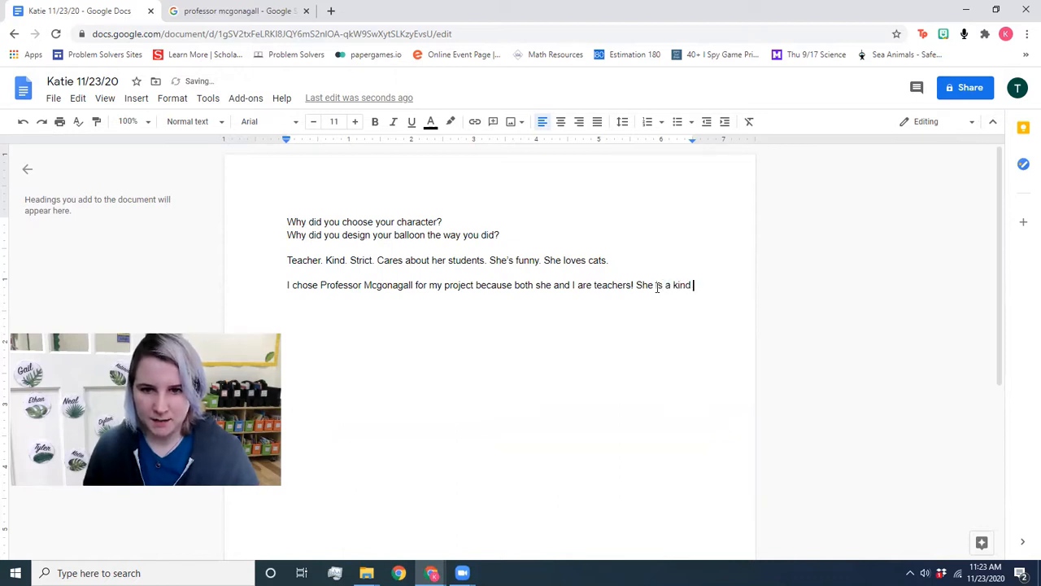
text(pro)
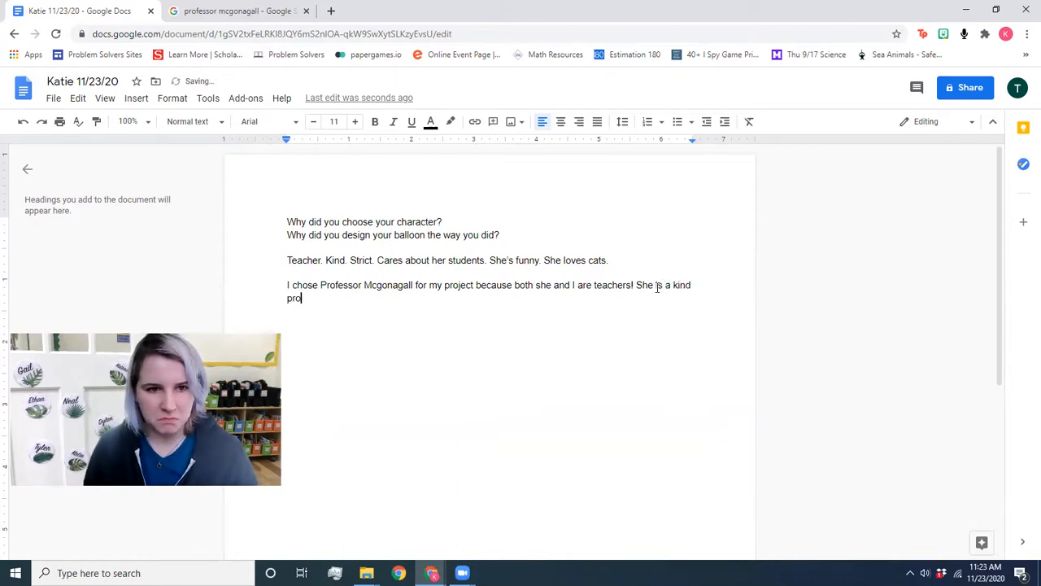
text(fessor)
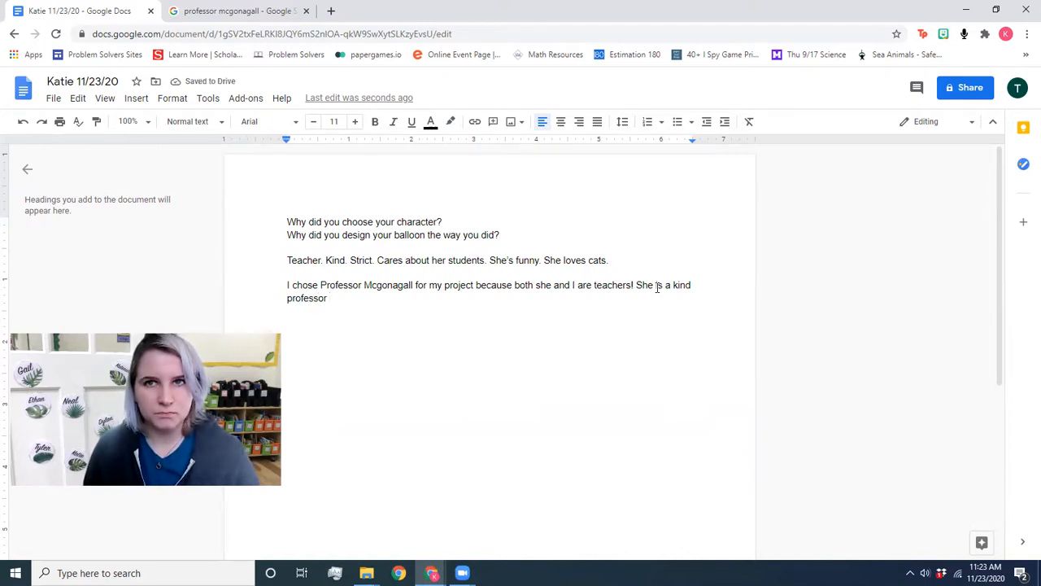
text(and I admi)
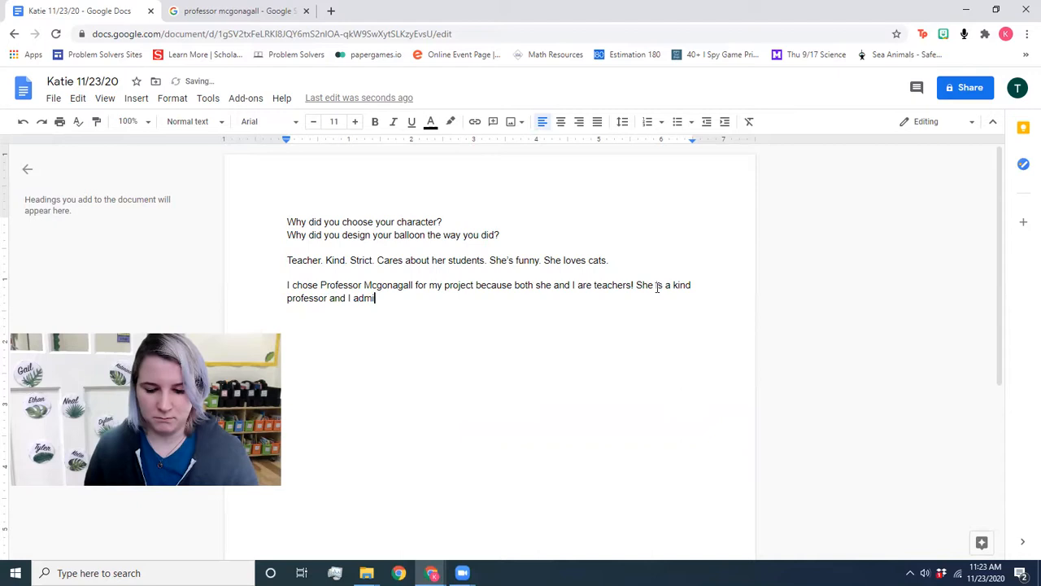
text(re that.)
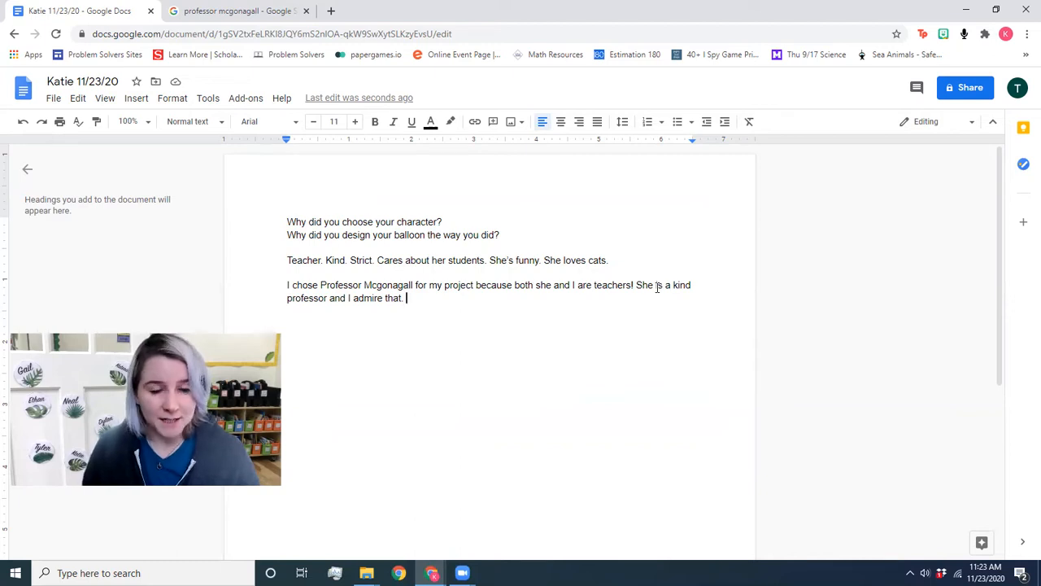
text(Sh)
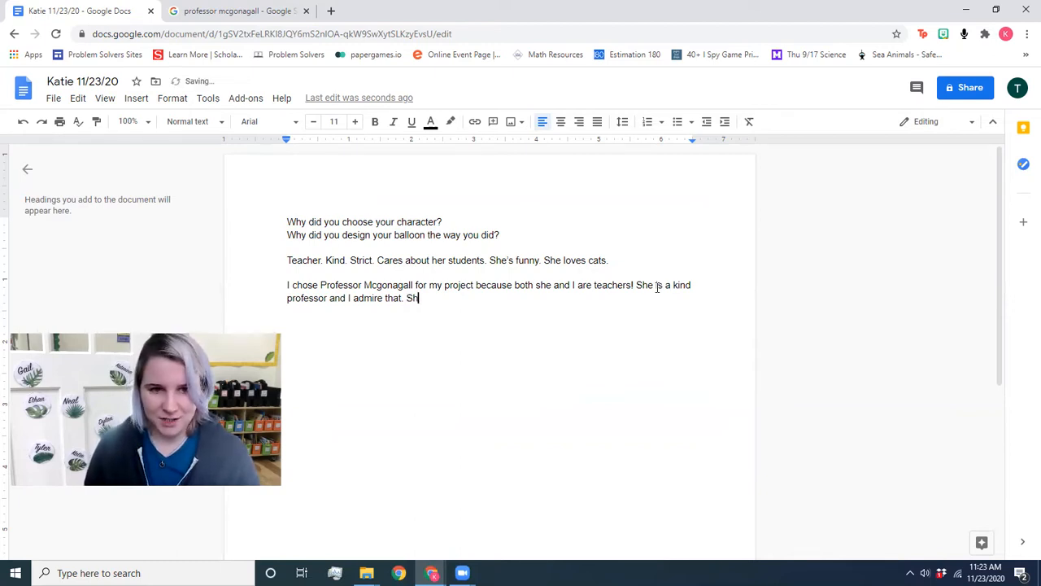
text(e is able to be strict wi)
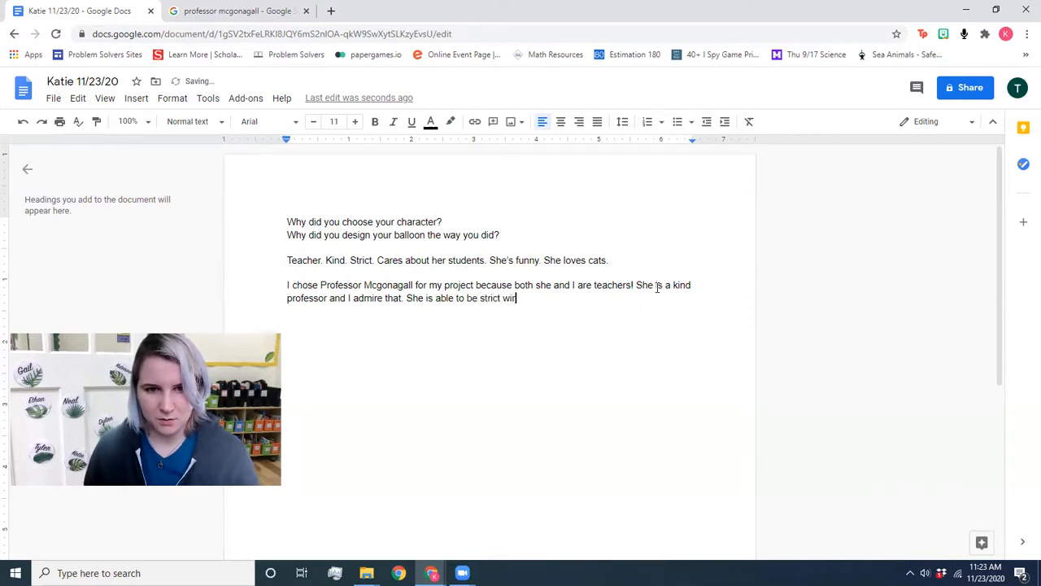
text(th her students)
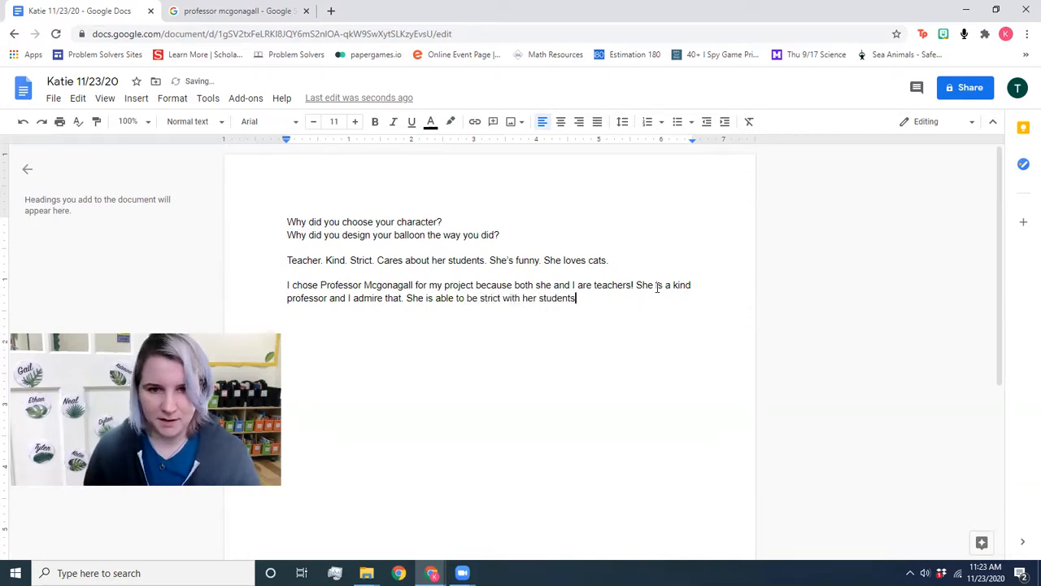
text( but never me)
key(BackSpace)
key(BackSpace)
text(measn.)
key(BackSpace)
key(BackSpace)
key(BackSpace)
text(.)
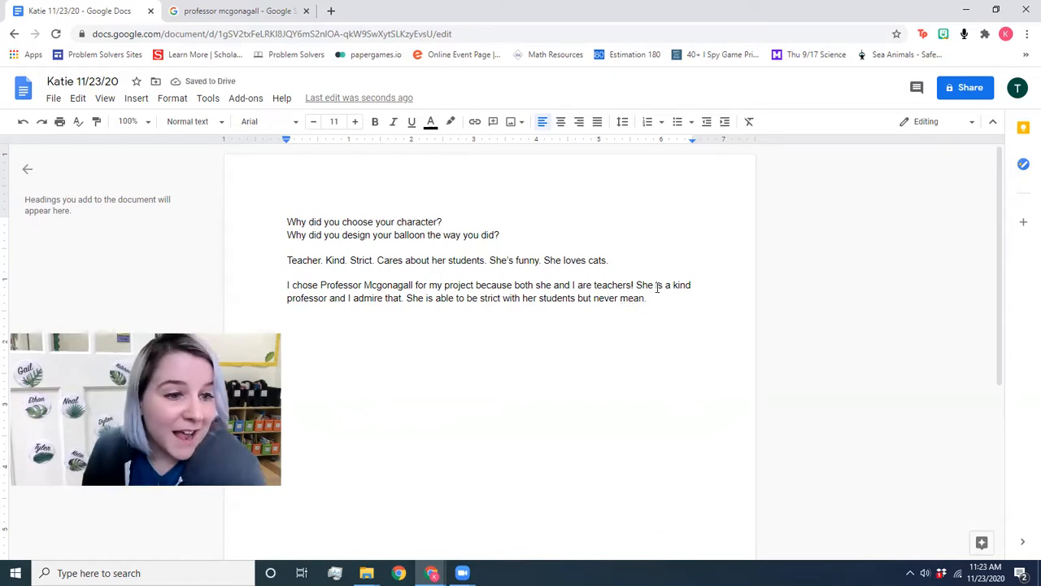
text( She shows that)
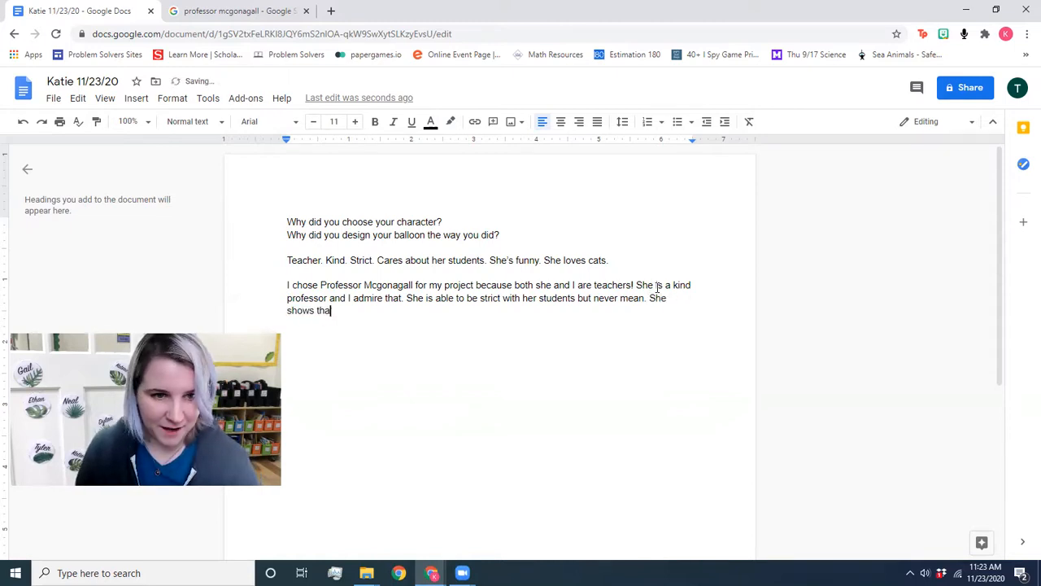
Step: Add that she supports her students, has a sense of humor, and 'We both love cats!'
key(BackSpace)
key(BackSpace)
key(BackSpace)
key(BackSpace)
key(BackSpace)
text(her students that)
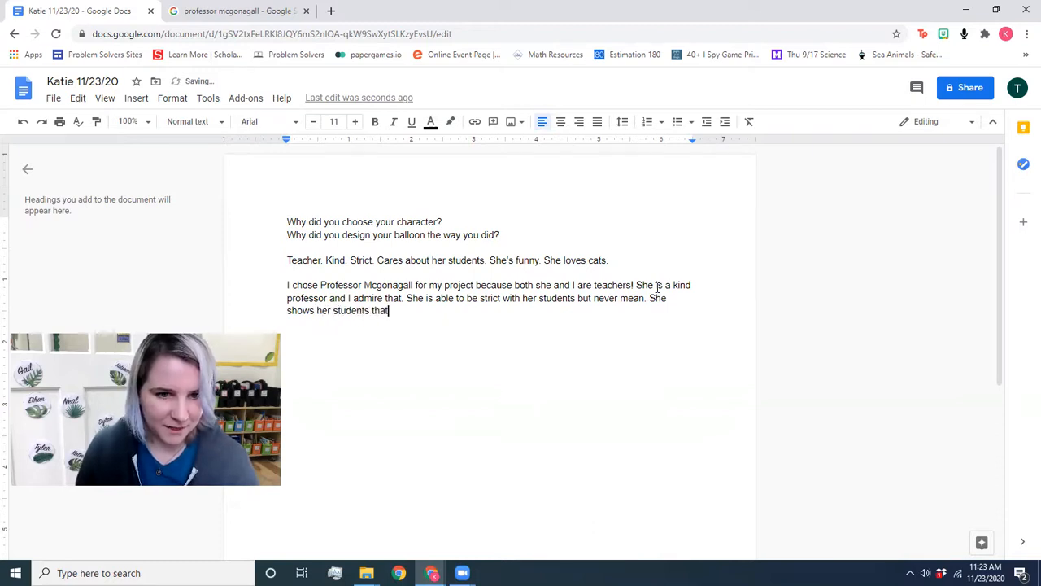
text( she cares by supporte)
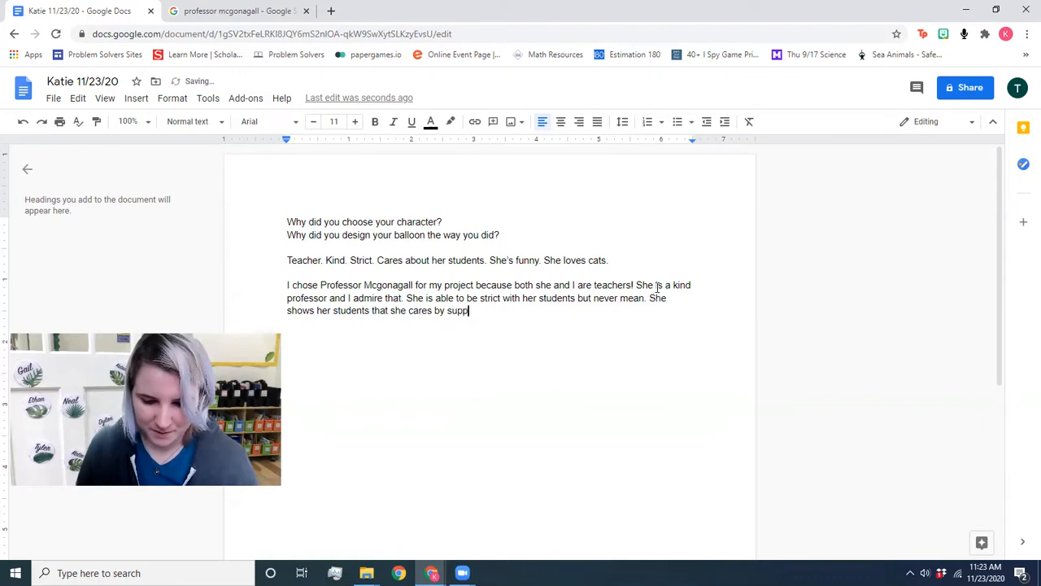
key(BackSpace)
text(ing ht)
key(BackSpace)
key(BackSpace)
text(them)
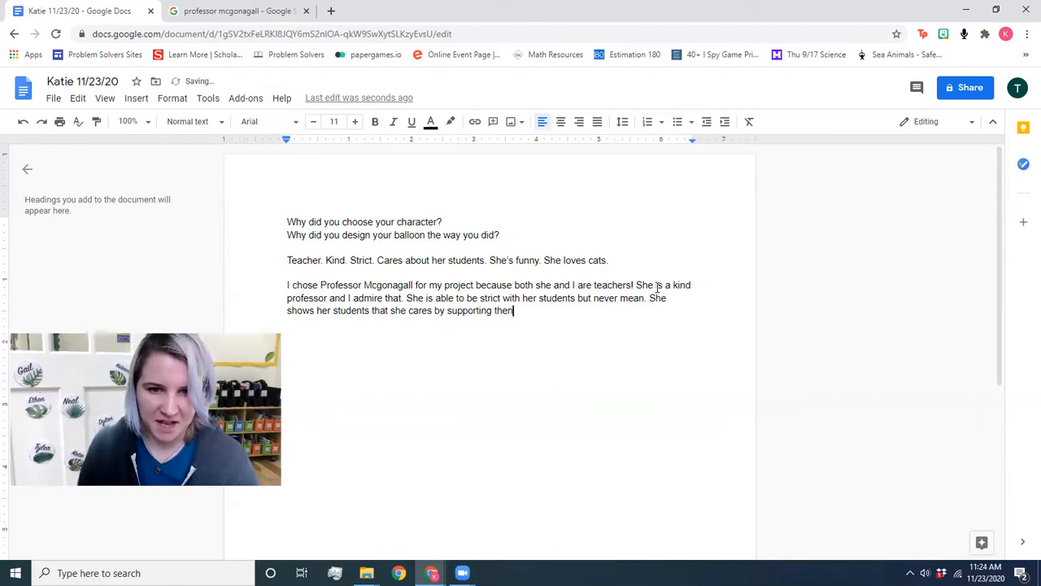
key(BackSpace)
text(m. )
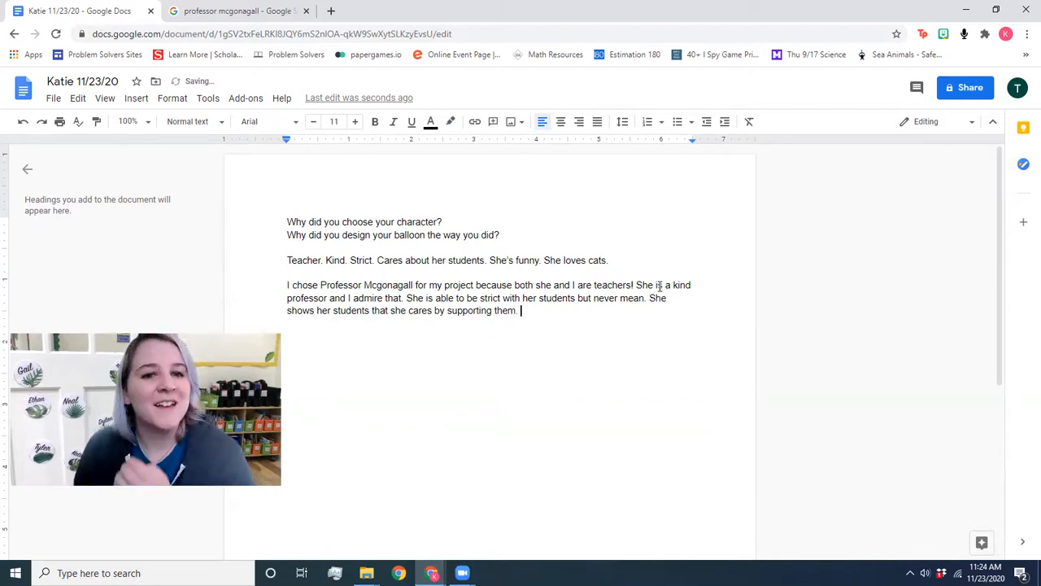
text(She )
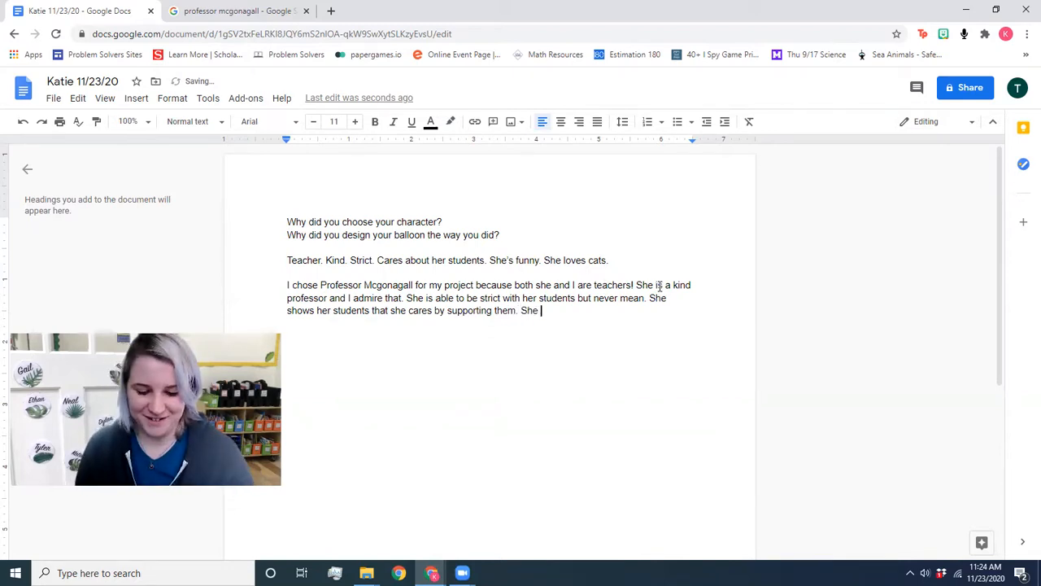
text(also )
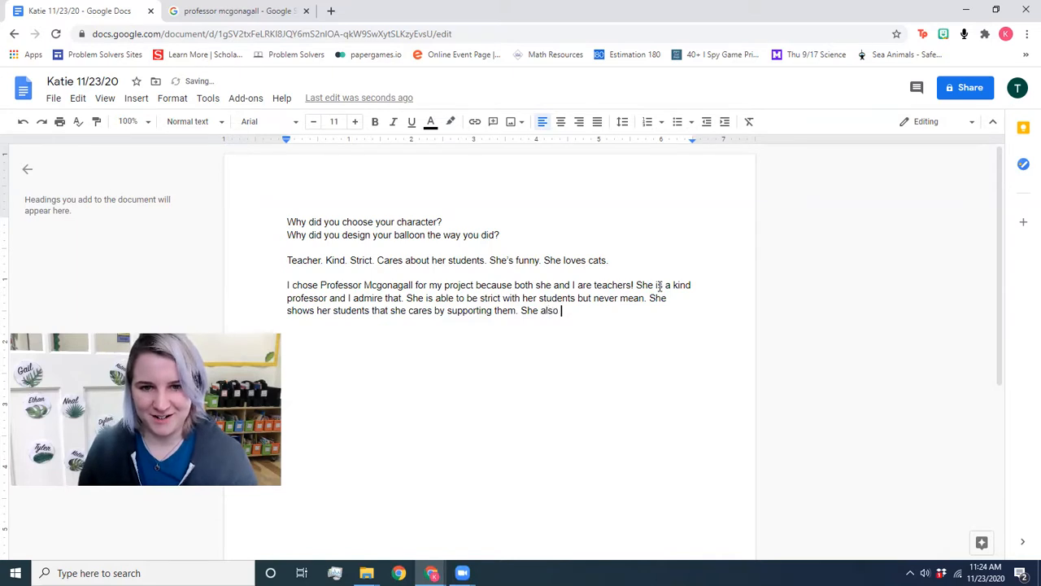
text(has a sense of humor. )
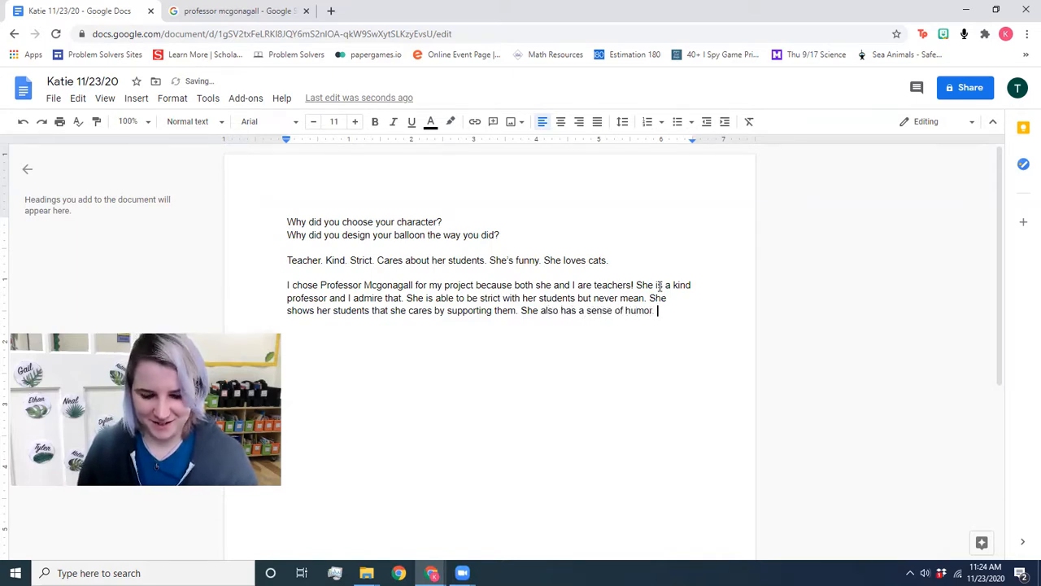
text(Her and I)
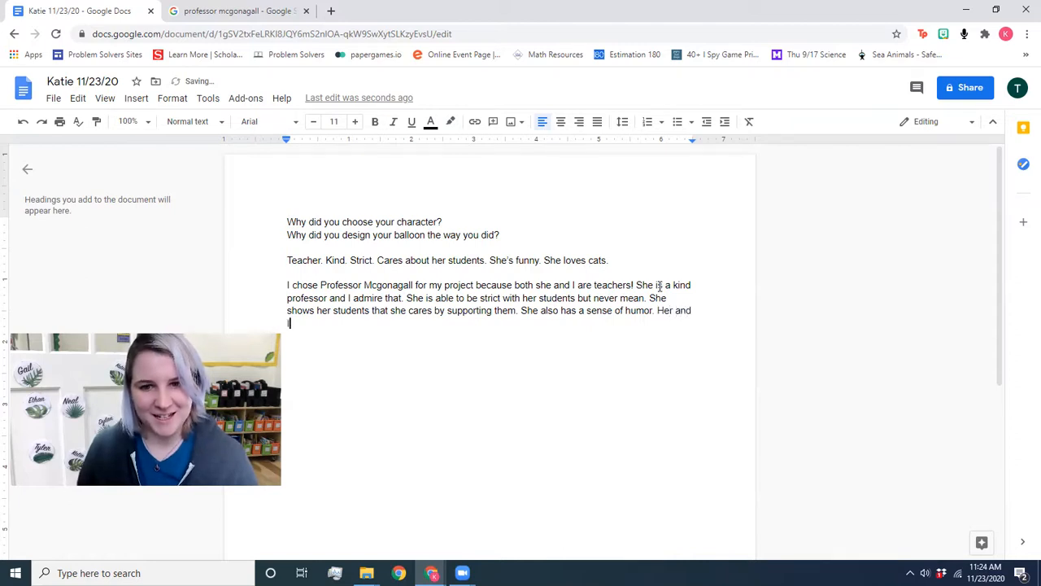
text( both)
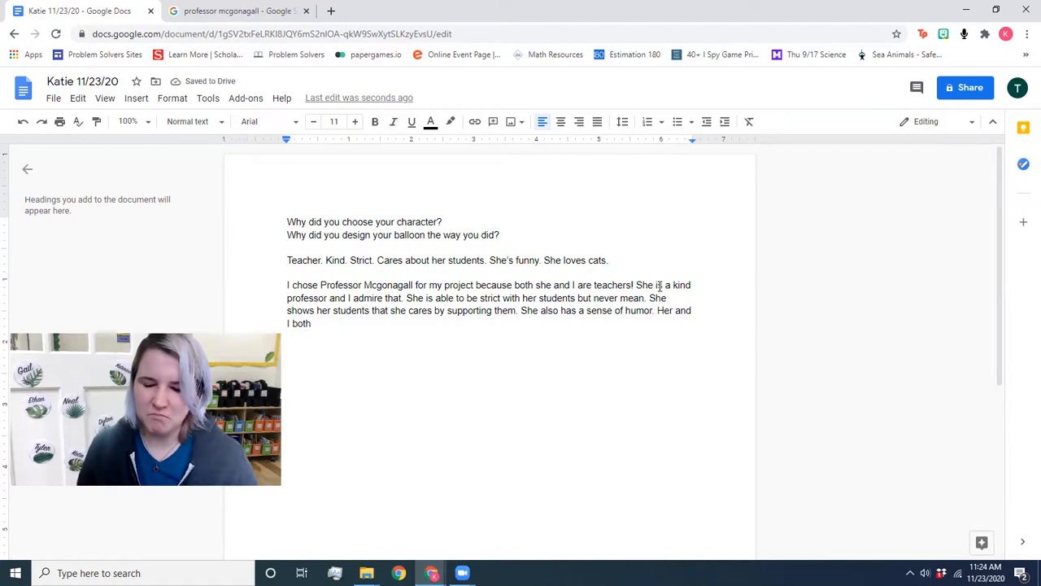
key(BackSpace)
key(BackSpace)
key(BackSpace)
key(BackSpace)
key(BackSpace)
key(BackSpace)
key(BackSpace)
key(BackSpace)
key(BackSpace)
key(BackSpace)
key(BackSpace)
key(BackSpace)
key(BackSpace)
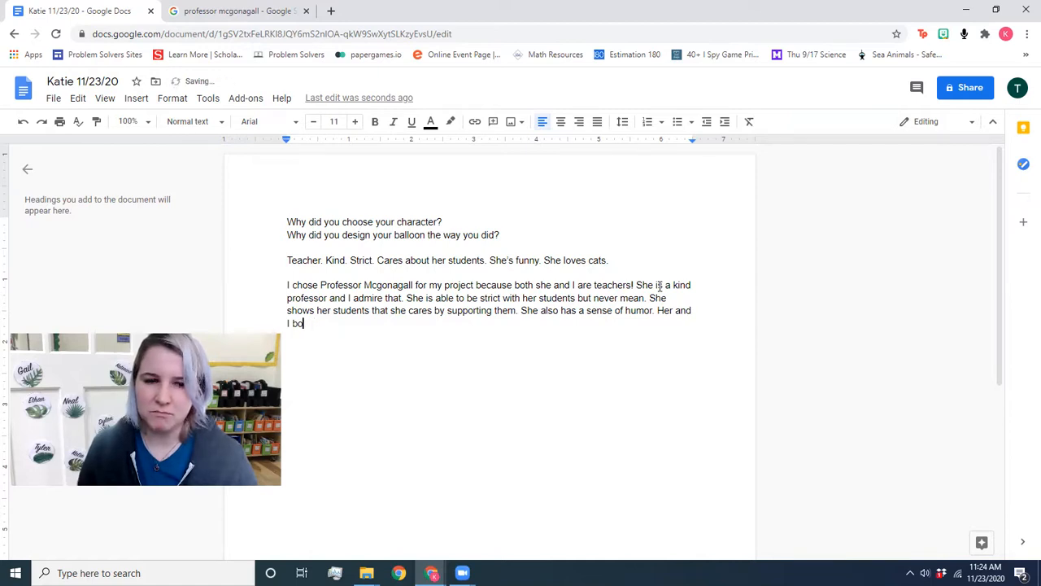
key(BackSpace)
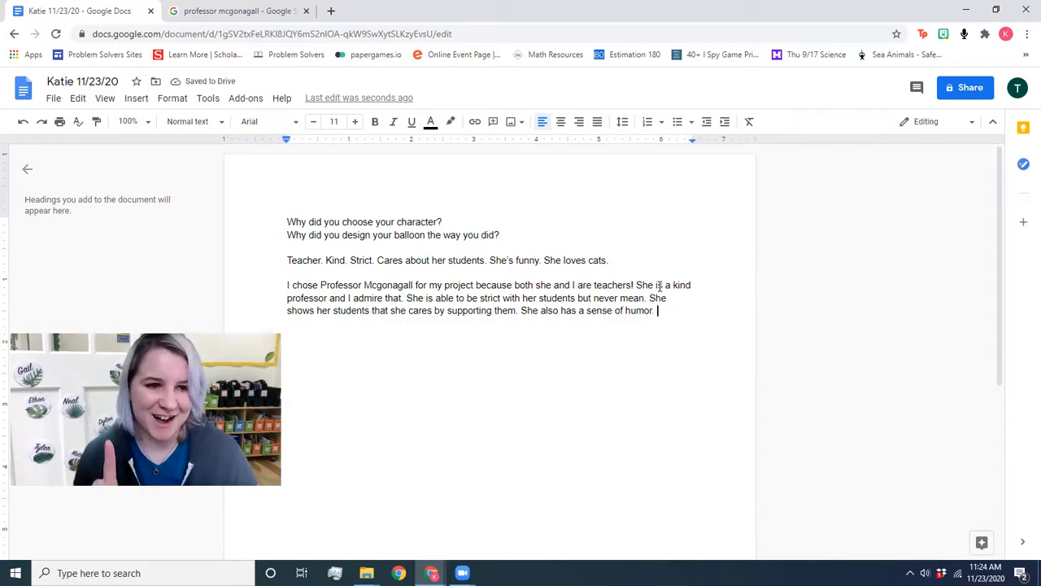
text(W)
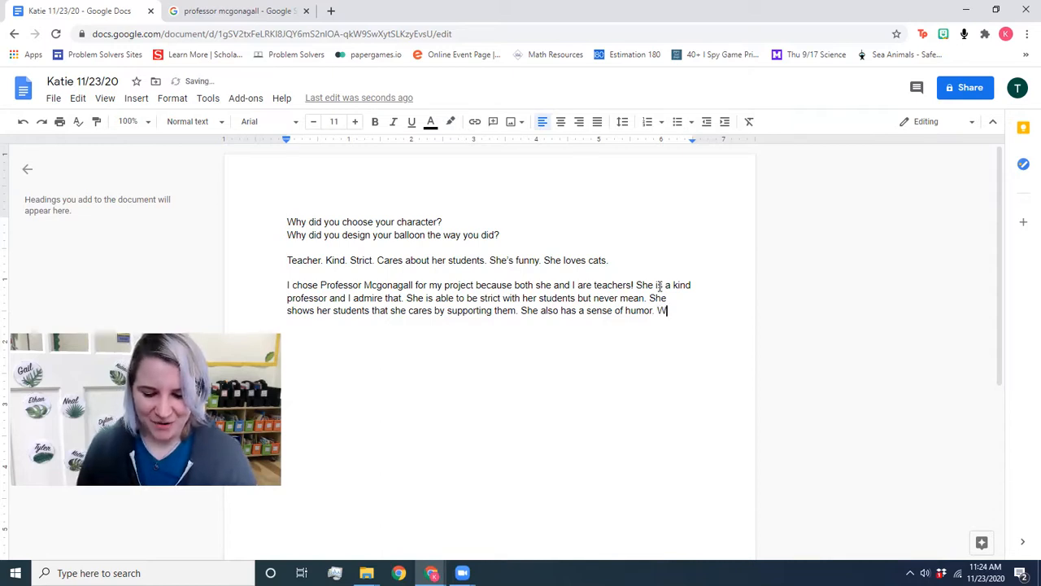
text(e both love )
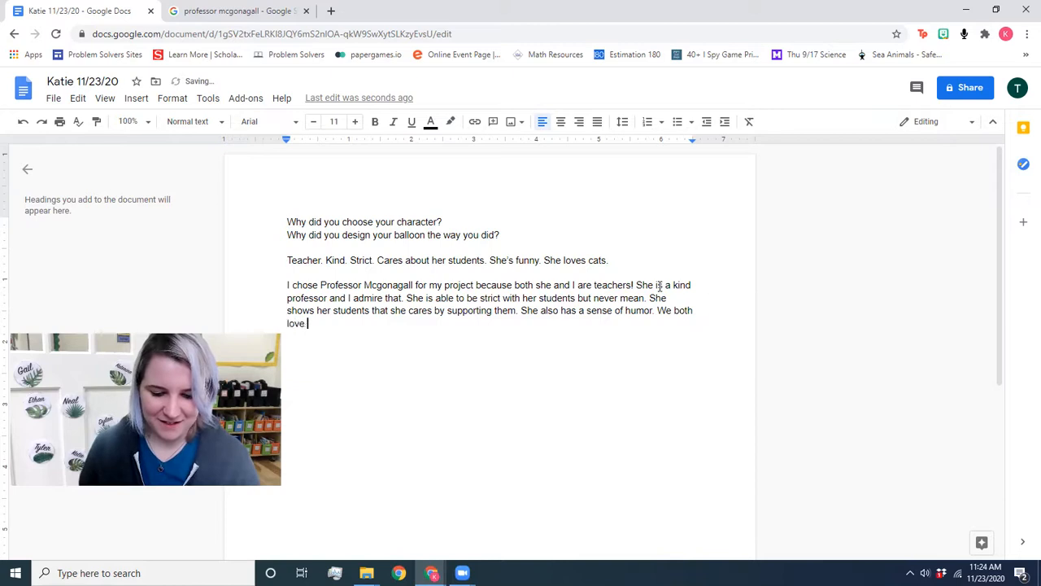
text(cats!)
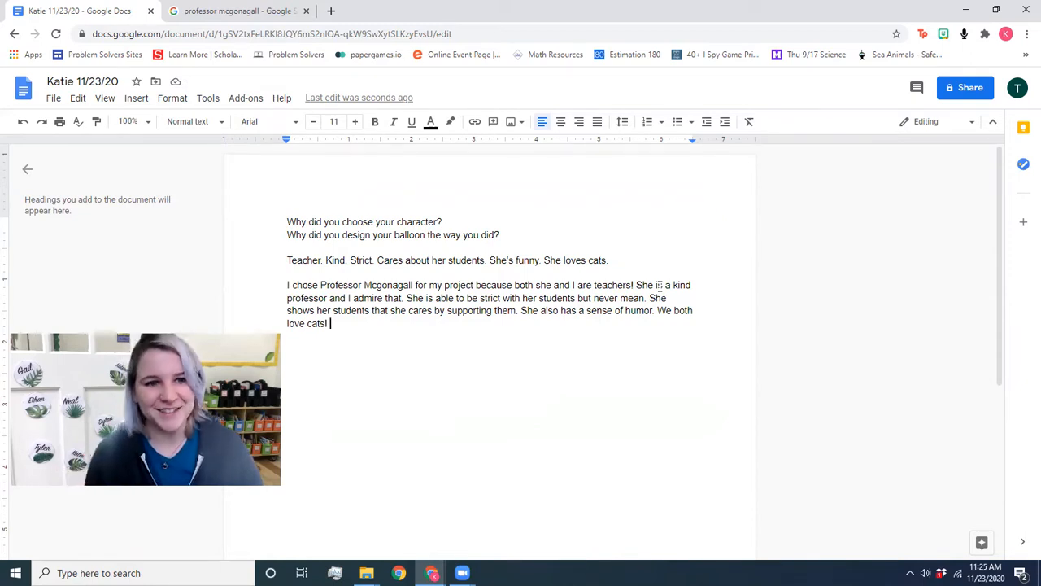
Step: Place the cursor at the beginning of the Professor Mcgonagall paragraph
click(286, 273)
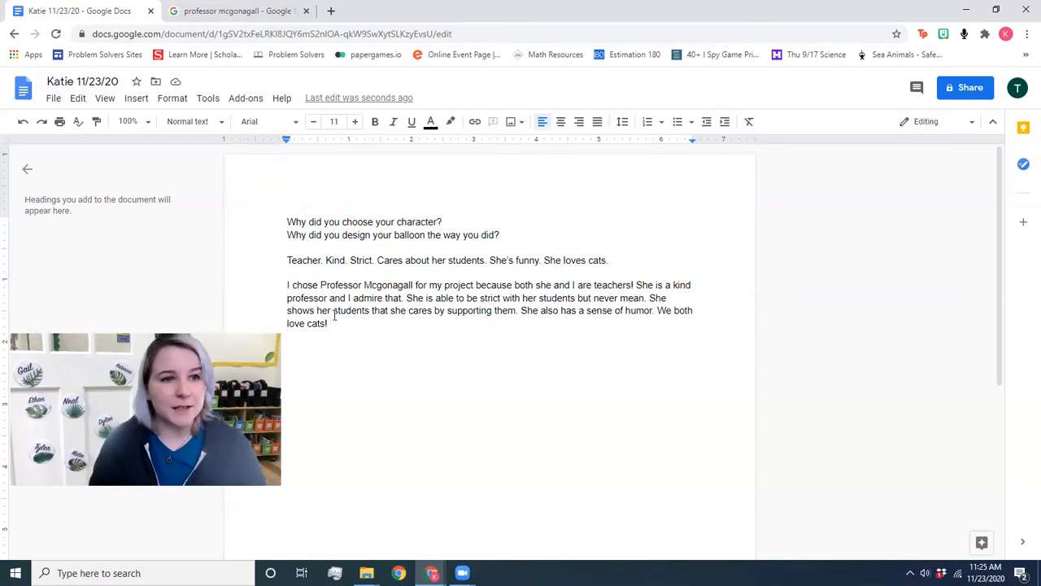
click(287, 285)
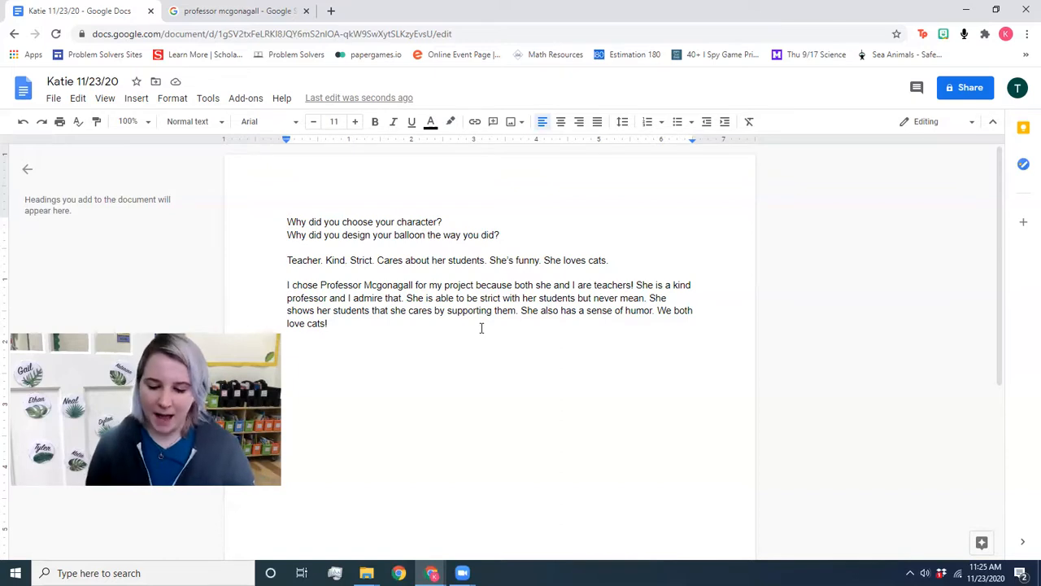
Step: Begin the paragraph with 'I chose a character that means a lot to me for my balloon project.'
text(I chose )
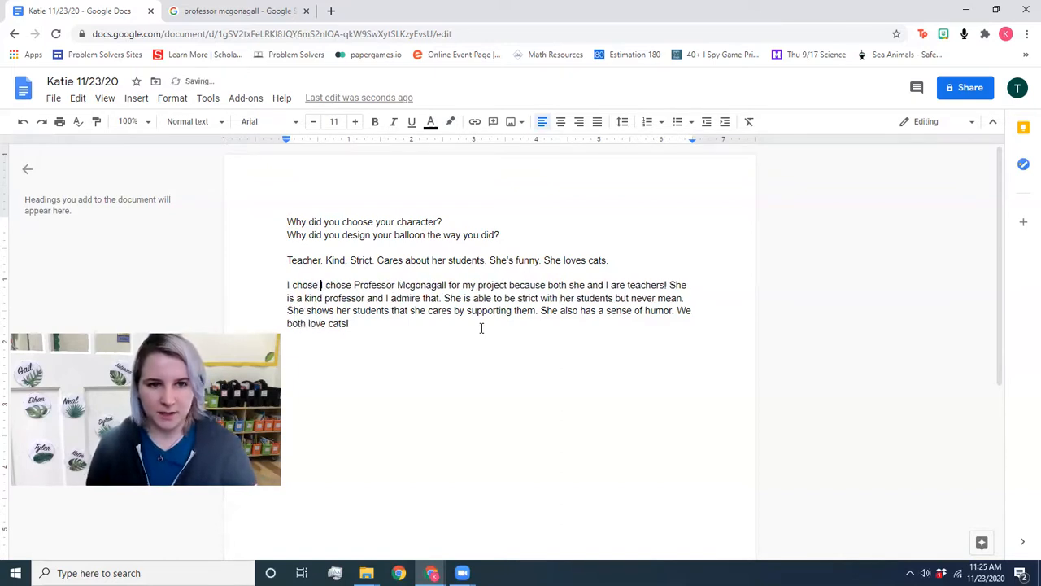
text(Pro)
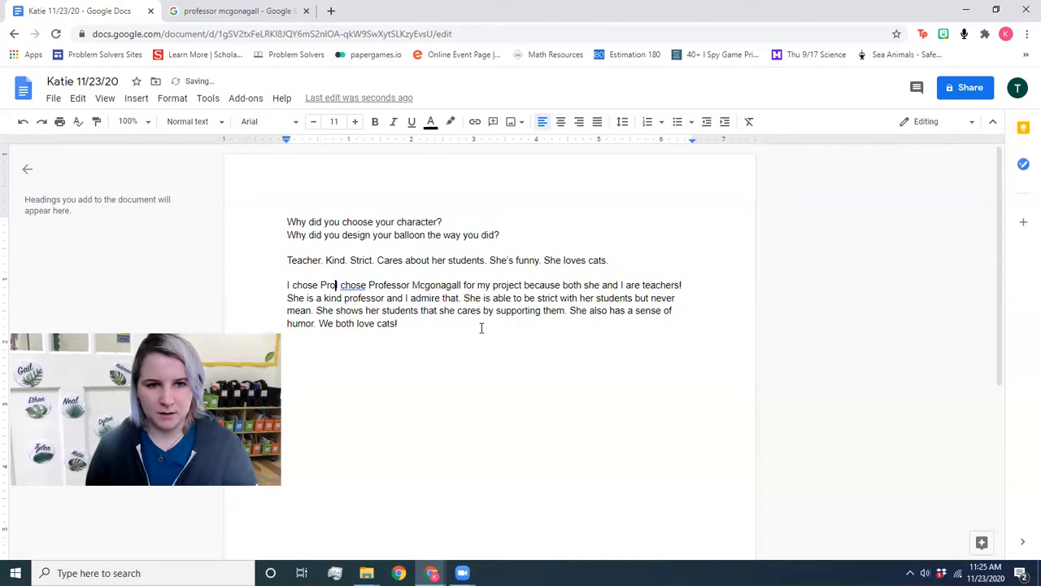
key(BackSpace)
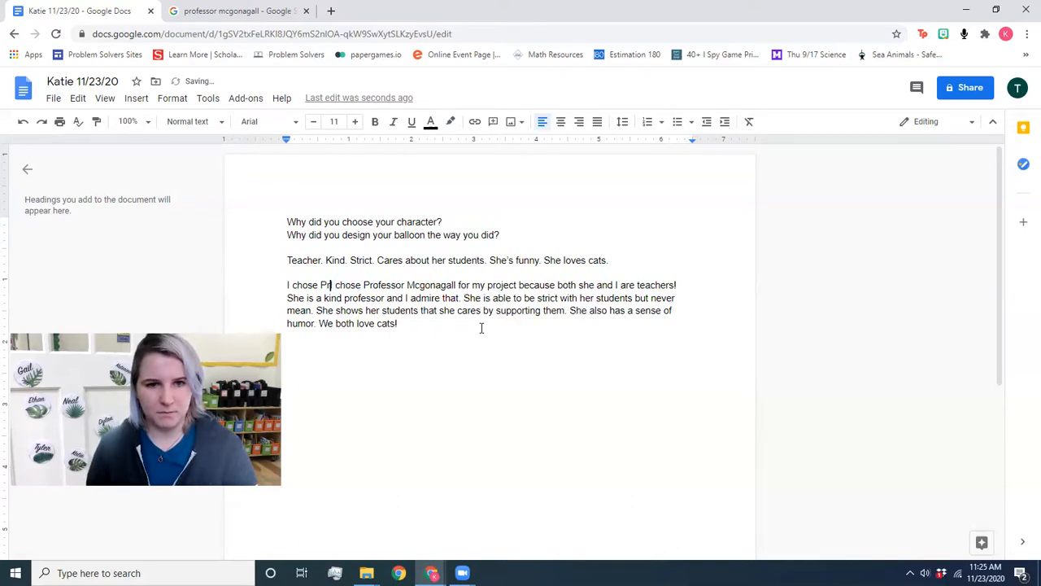
key(BackSpace)
key(BackSpace)
key(BackSpace)
key(BackSpace)
key(BackSpace)
key(BackSpace)
key(BackSpace)
key(BackSpace)
key(BackSpace)
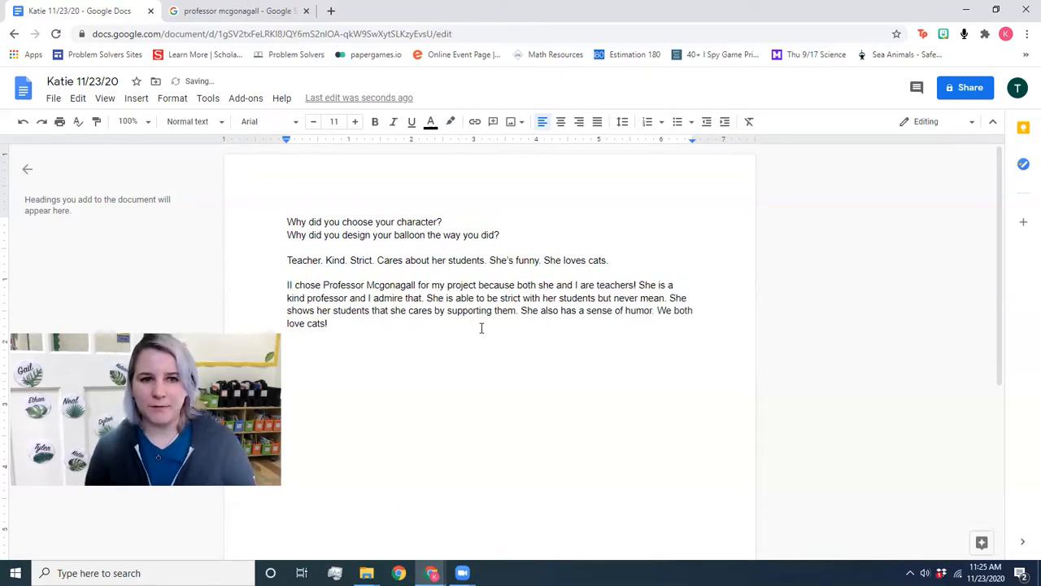
key(BackSpace)
text(I)
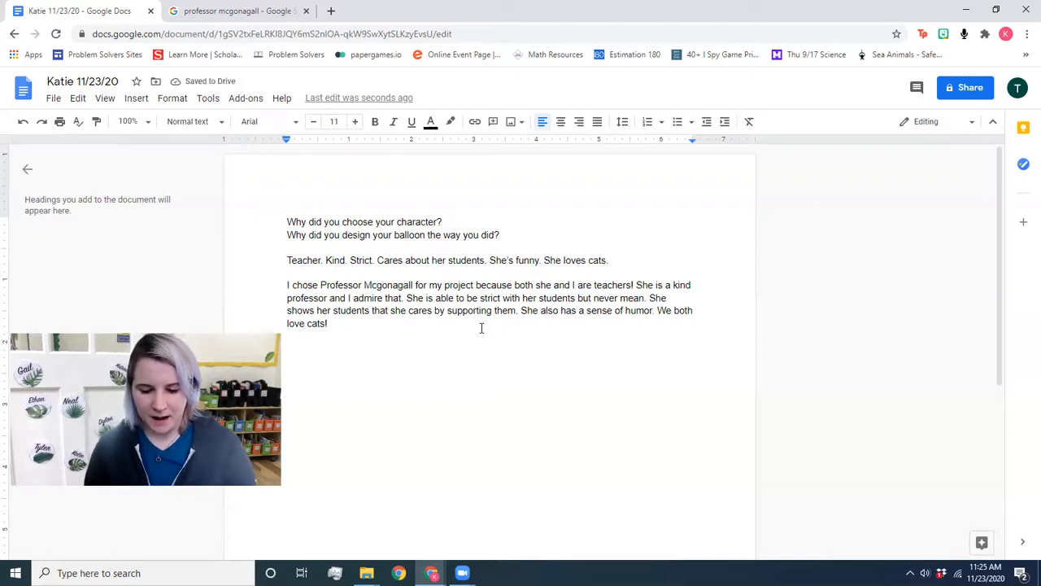
text(I chos)
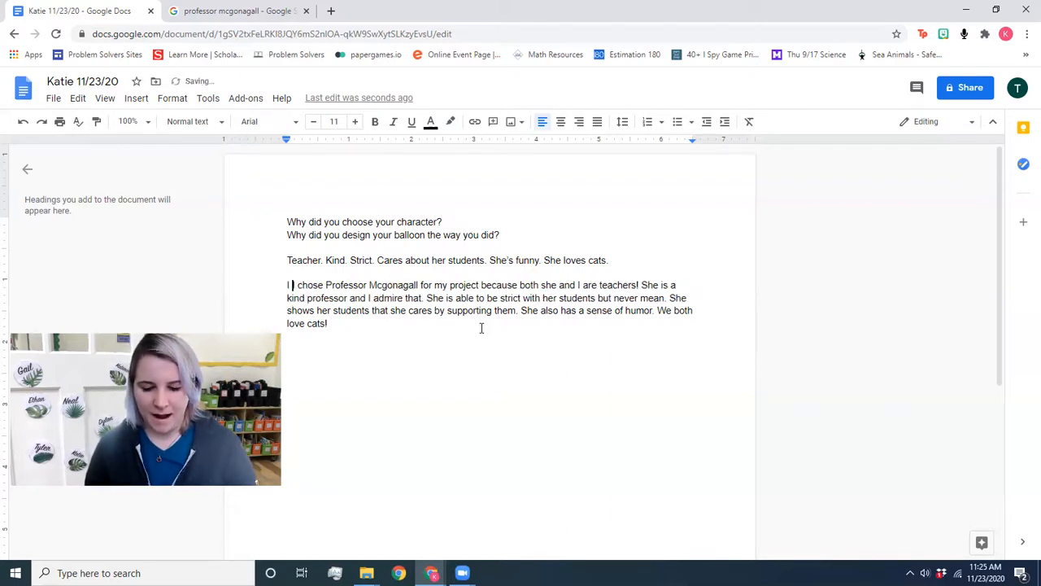
text(e)
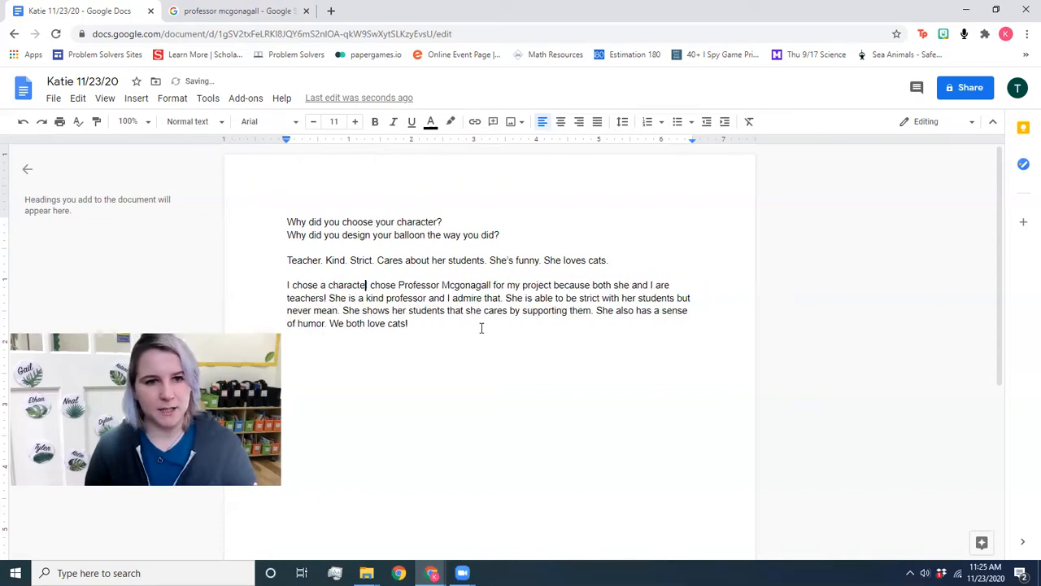
text( a character that means a )
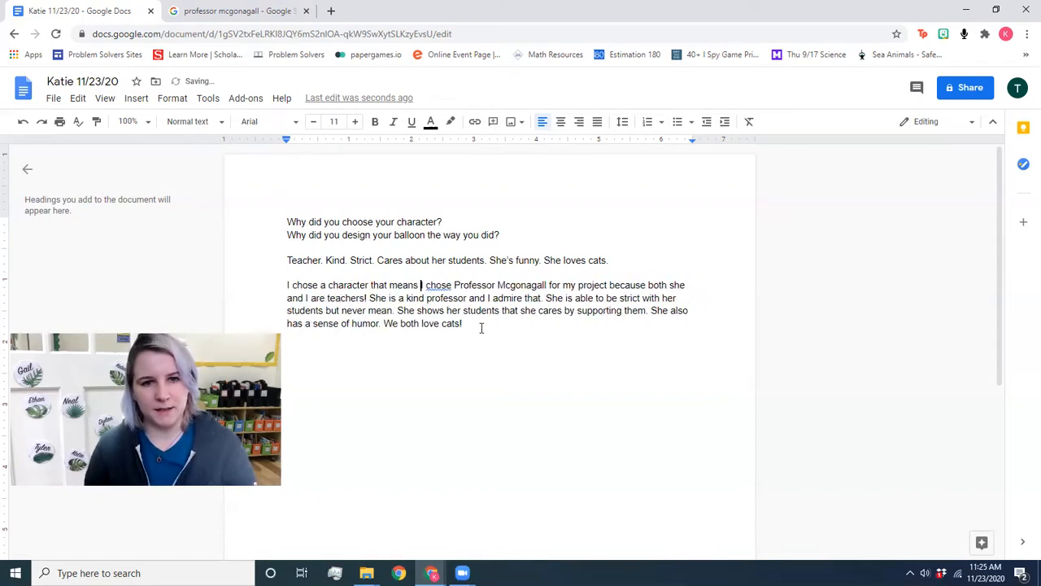
text(lot to me )
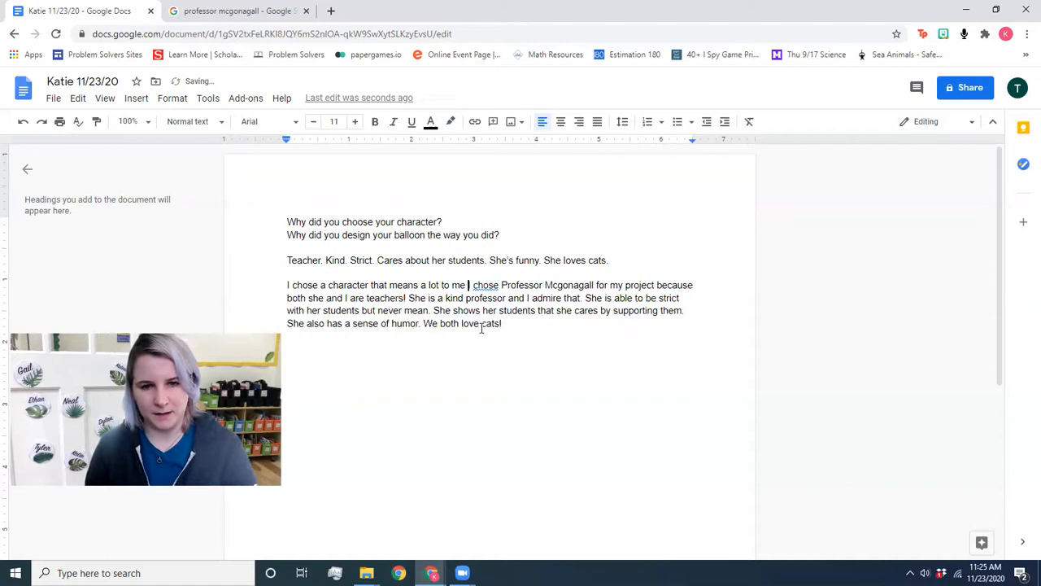
text(for my )
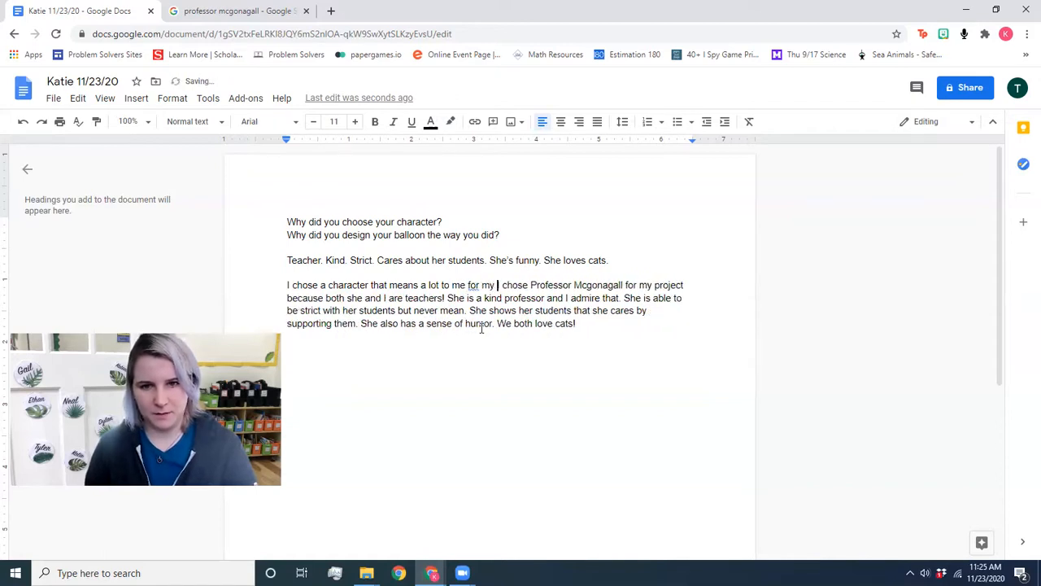
text(balloo)
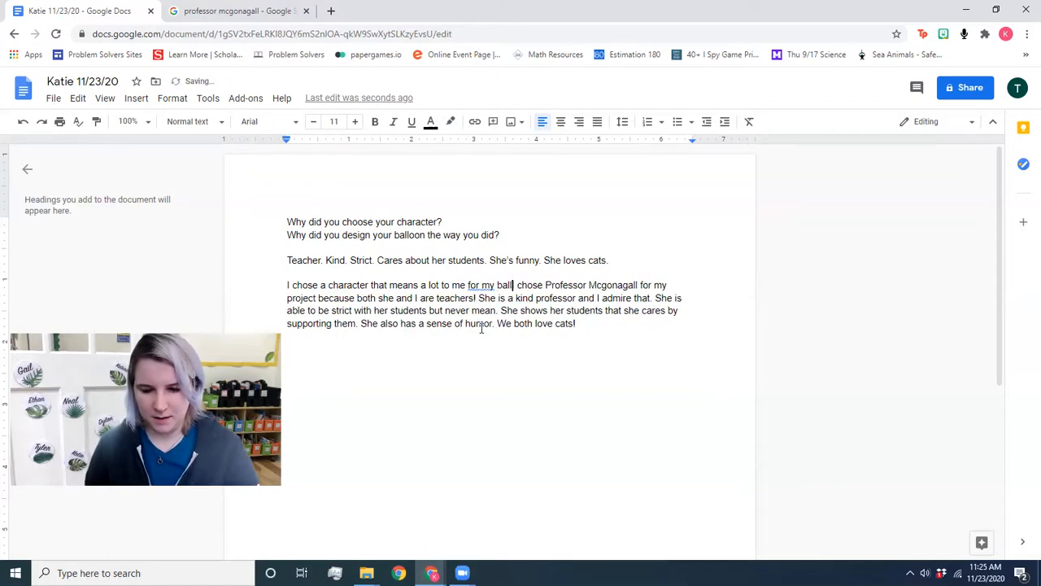
text(n project)
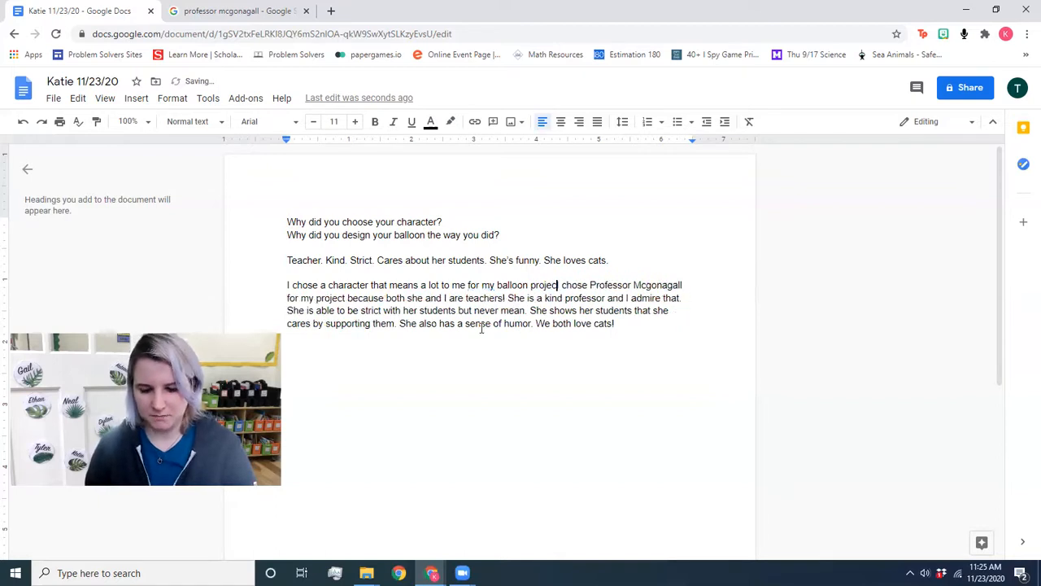
text(. I)
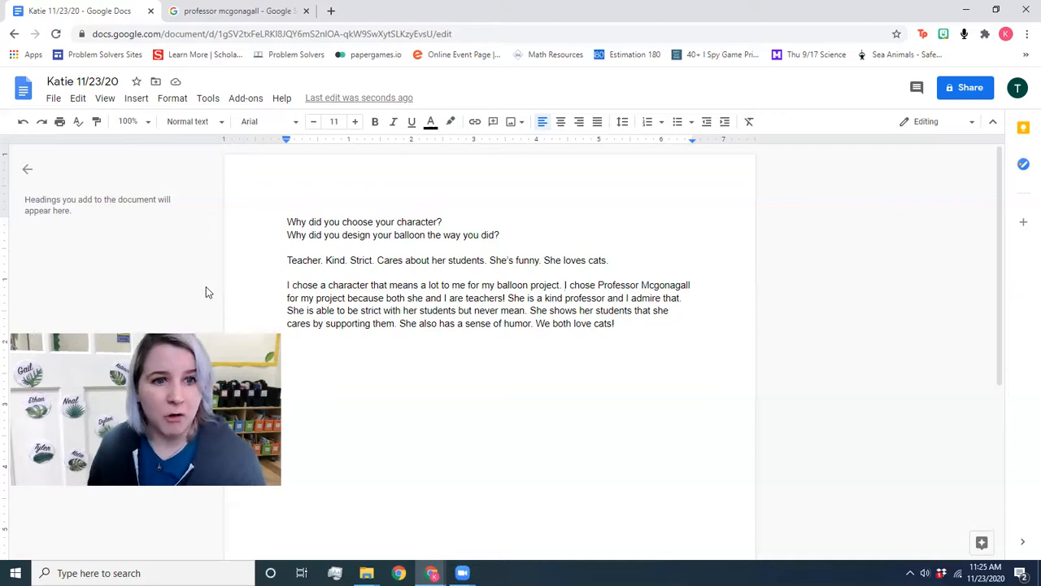
Step: Indent the first line of the Professor Mcgonagall paragraph with a tab
click(286, 279)
click(288, 286)
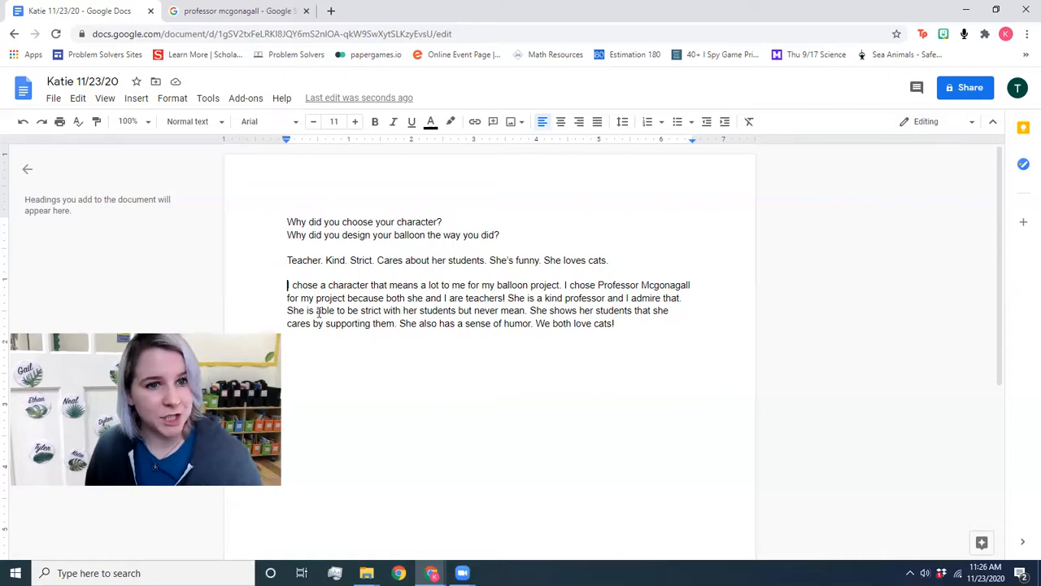
key(Tab)
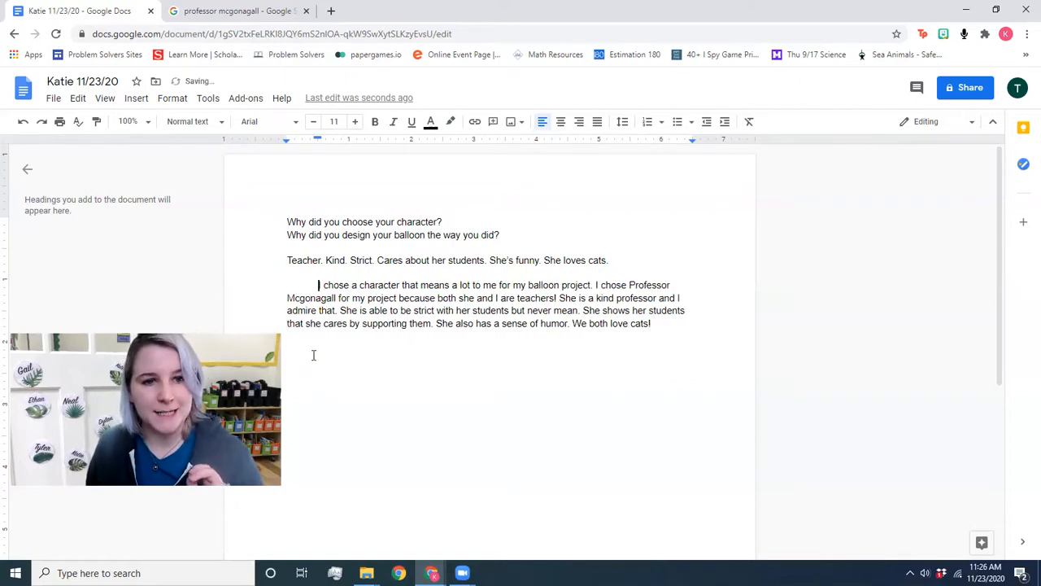
Step: After 'We both love cats!' add 'These are all the reasons why I chose Professor Mcgonagall.'
click(680, 323)
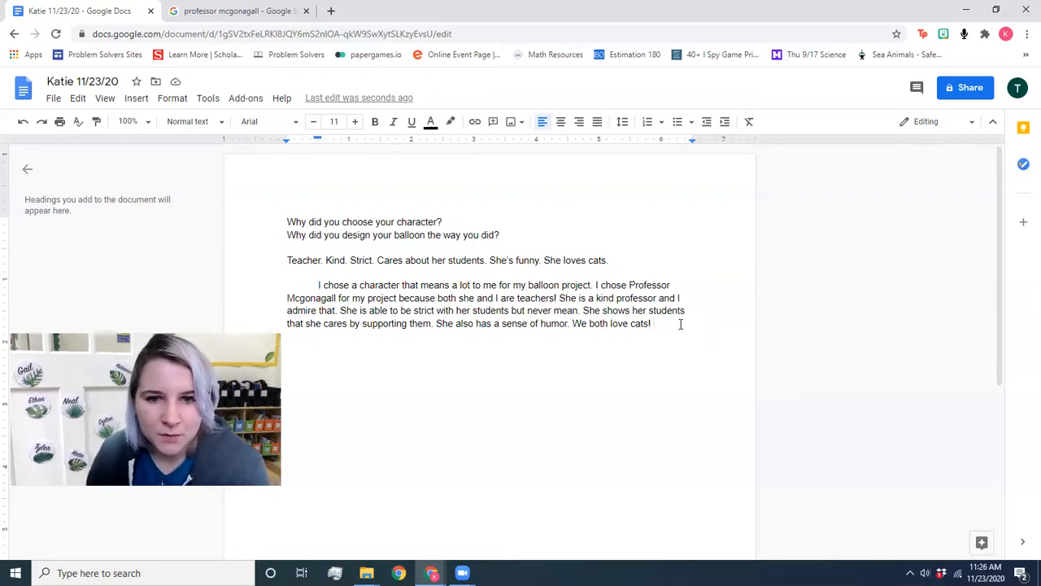
text(These are all of)
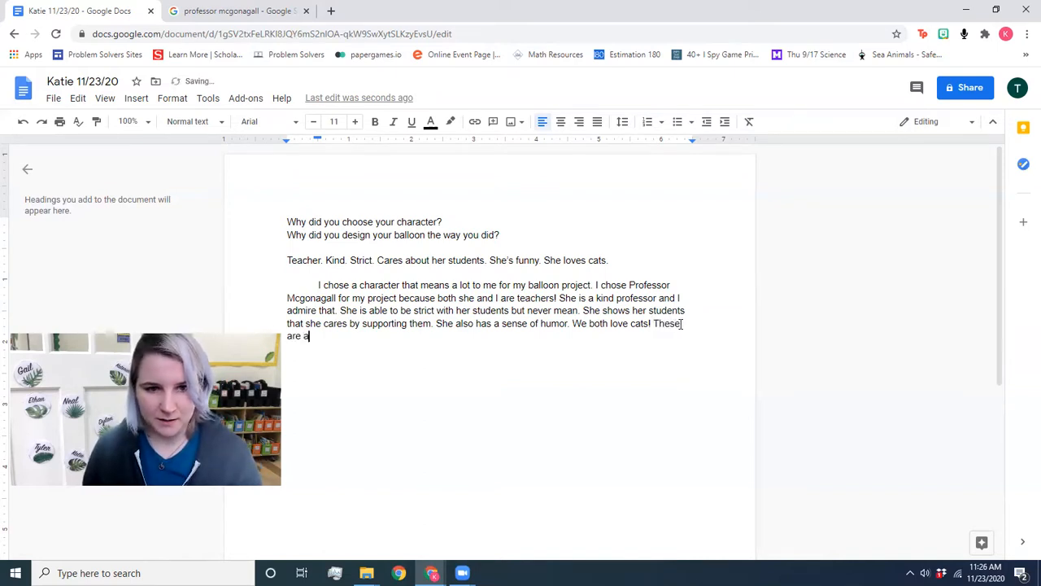
key(BackSpace)
key(BackSpace)
text(the reasons why I chose PR)
key(BackSpace)
text(rofes)
key(BackSpace)
key(BackSpace)
text(fesor M)
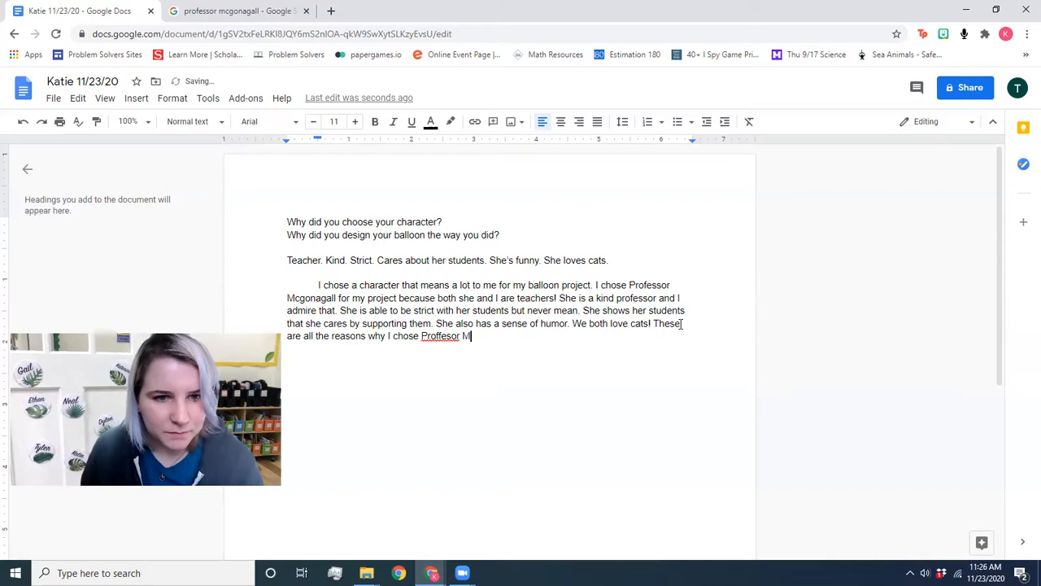
text(c)
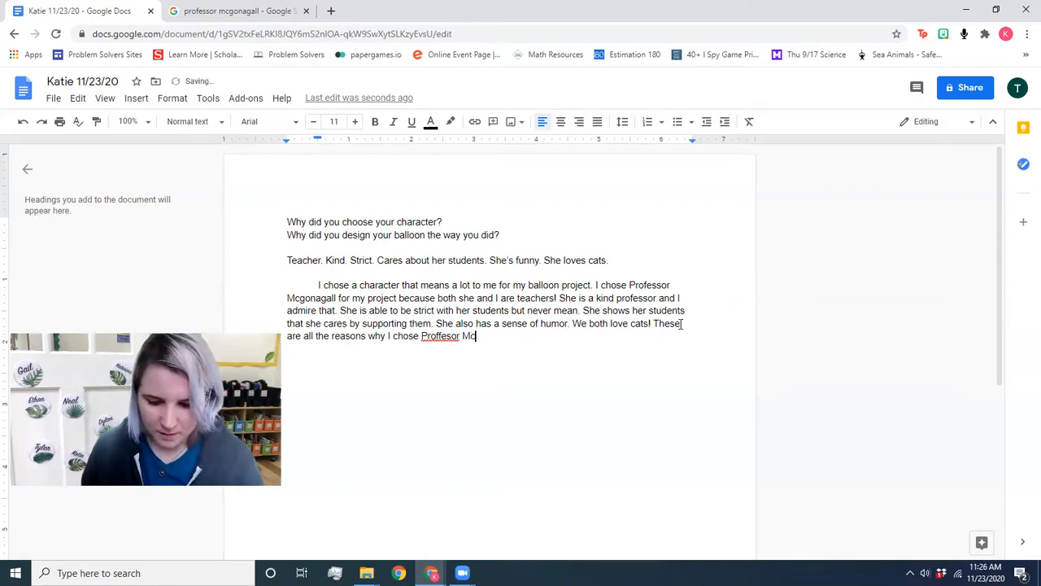
text(gonagall.)
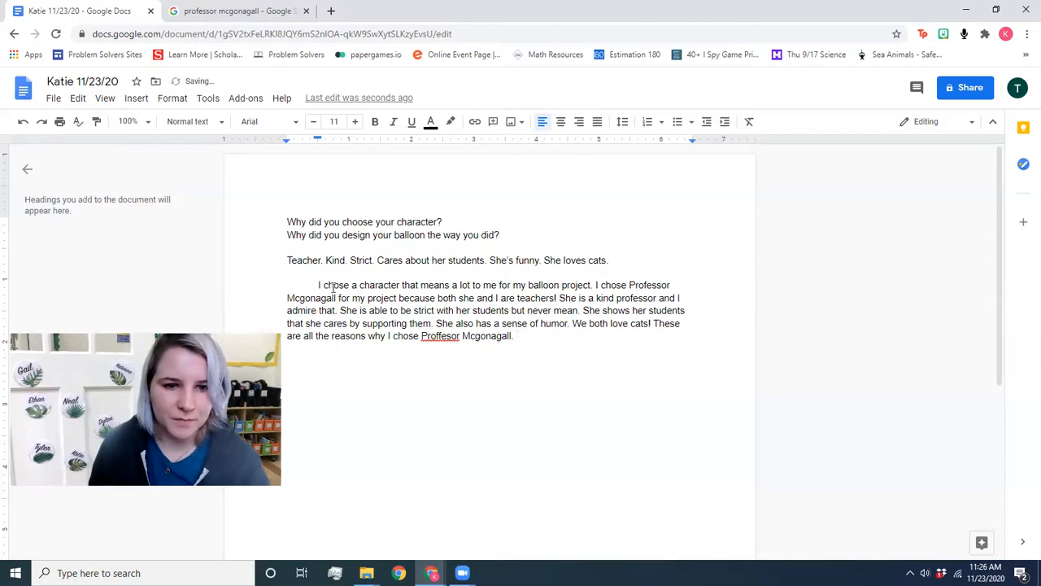
Step: Correct the misspelled 'Proffesor' to 'Professor' using the spelling suggestion
right_click(437, 326)
click(430, 337)
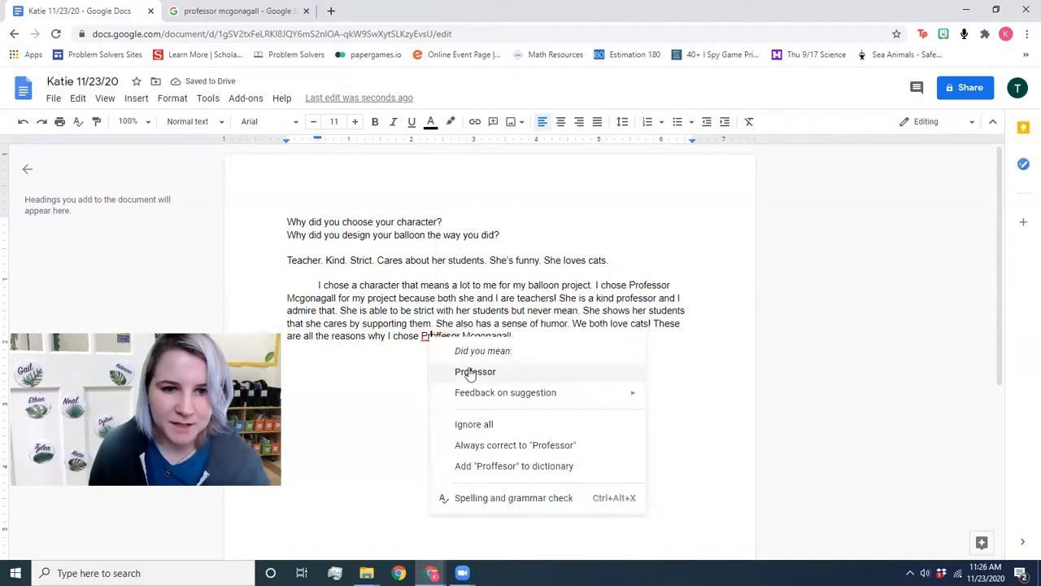
click(465, 371)
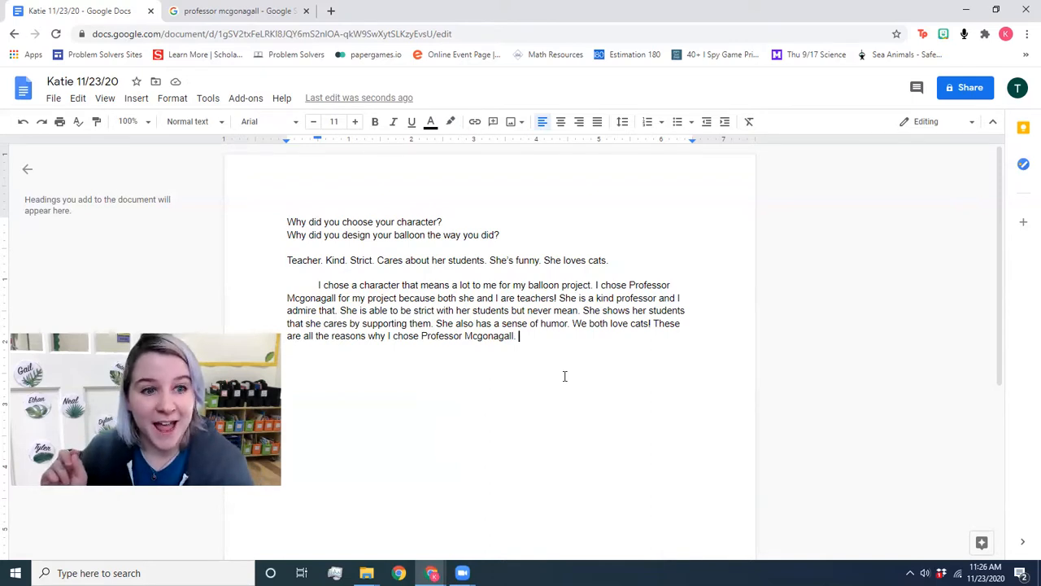
Step: Delete the 'Teacher. Kind. Strict...' character-traits line and switch to the Problem Solvers site window
drag(614, 265, 283, 261)
key(BackSpace)
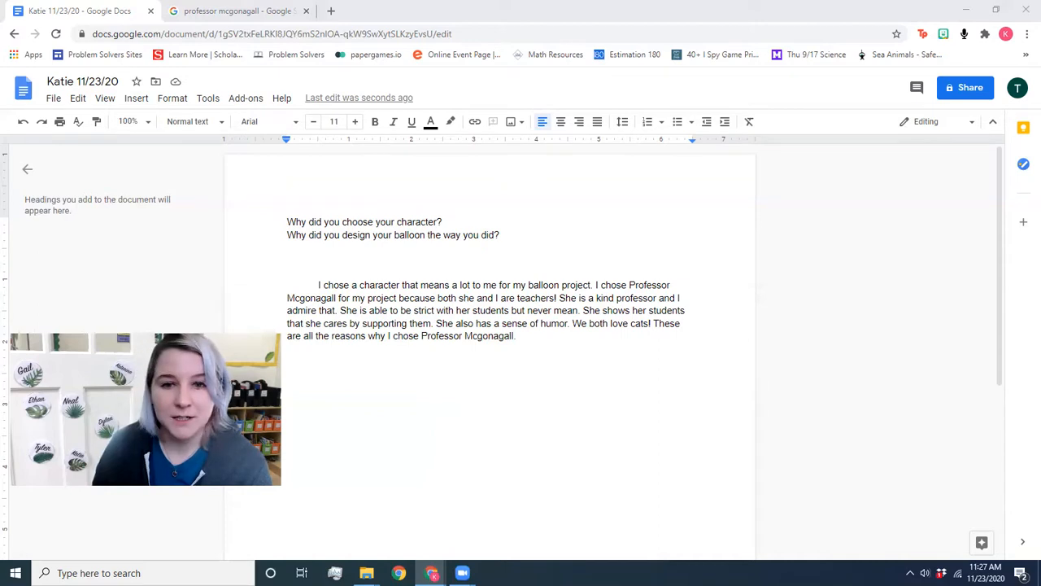
key(alt+Tab)
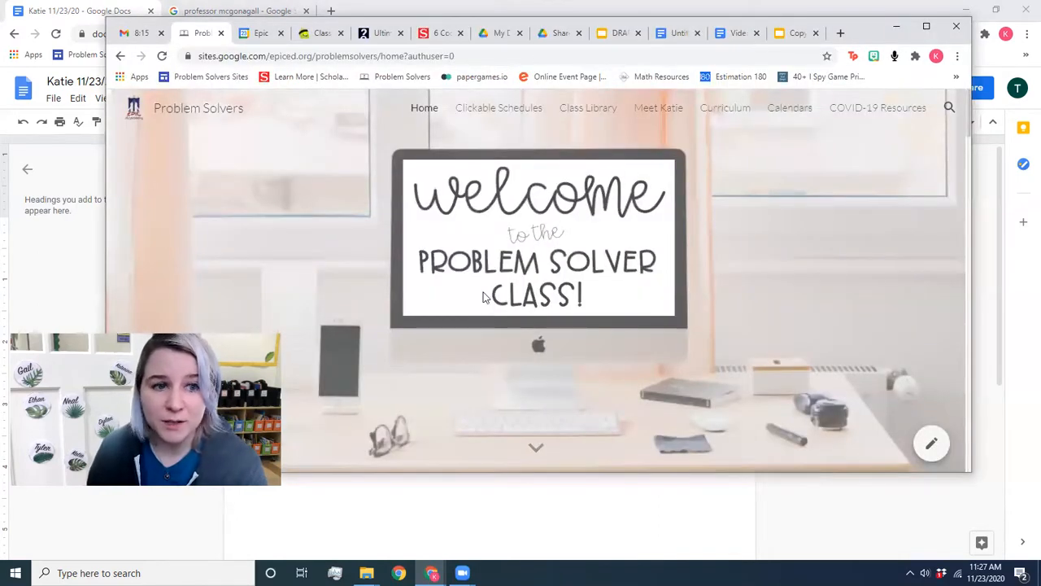
Step: Scroll to the virtual classroom and view the Paragraph Checklist handout, then close it
scroll(472, 289, down, 5)
scroll(472, 289, down, 6)
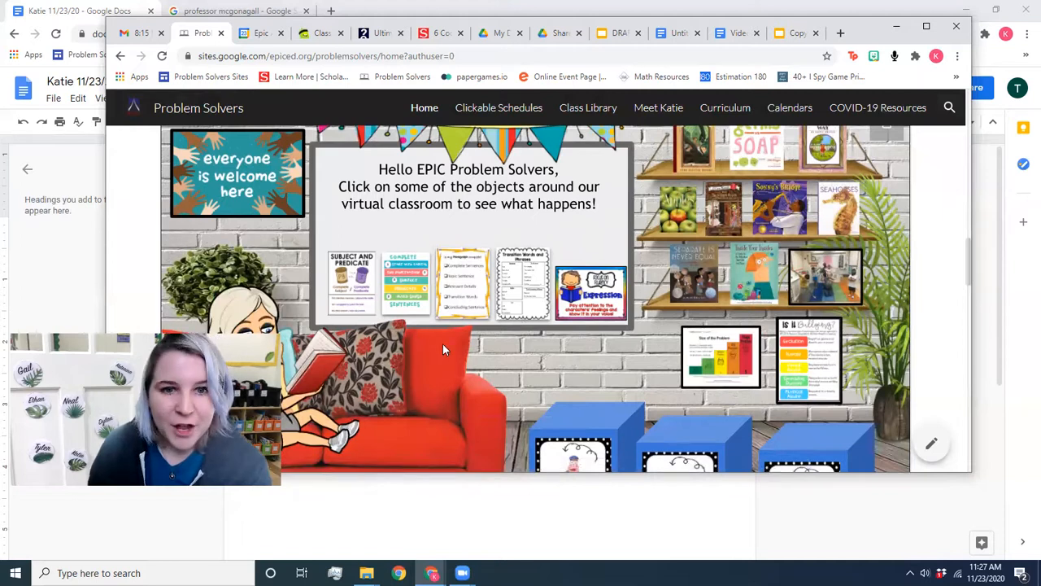
click(461, 297)
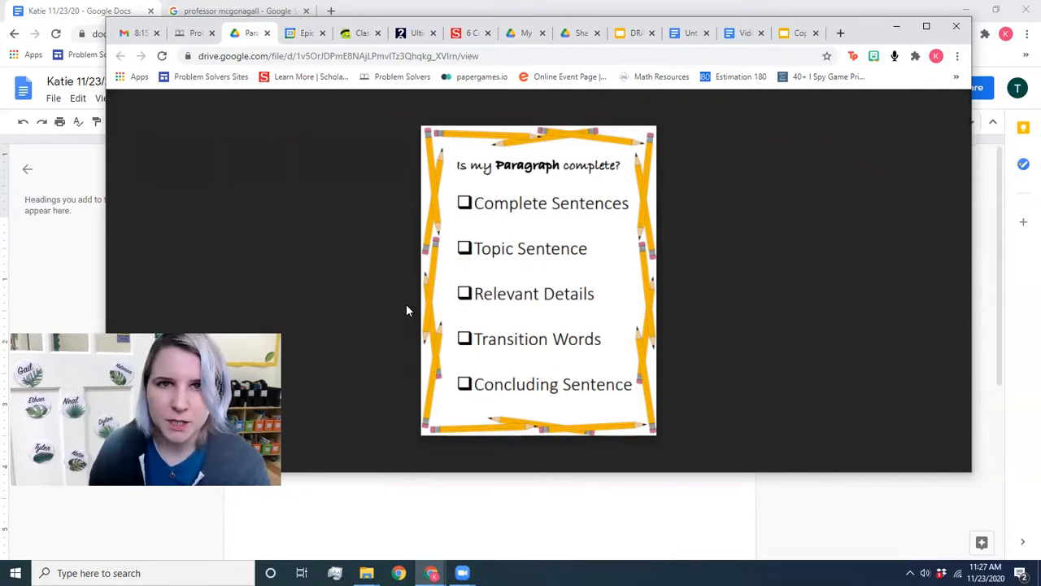
click(267, 33)
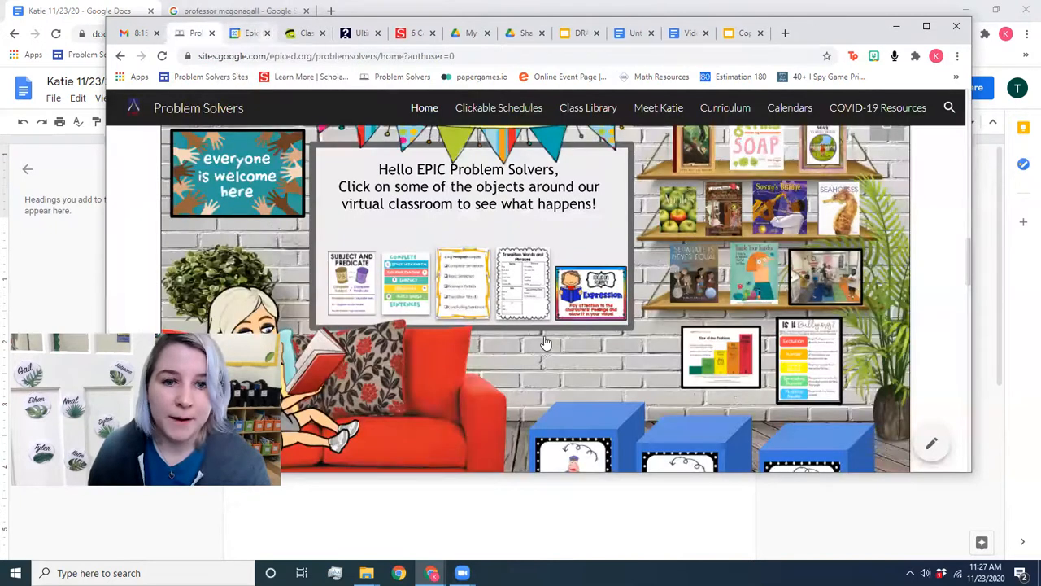
Step: In the Transition Words and Phrases handout, highlight 'For example,' and minimize the browser
click(526, 296)
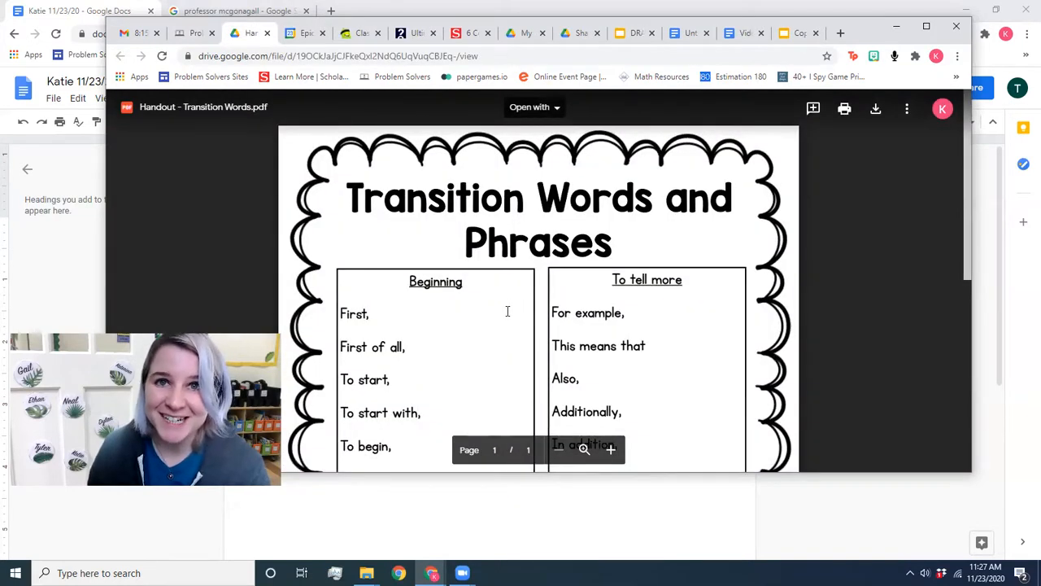
click(200, 33)
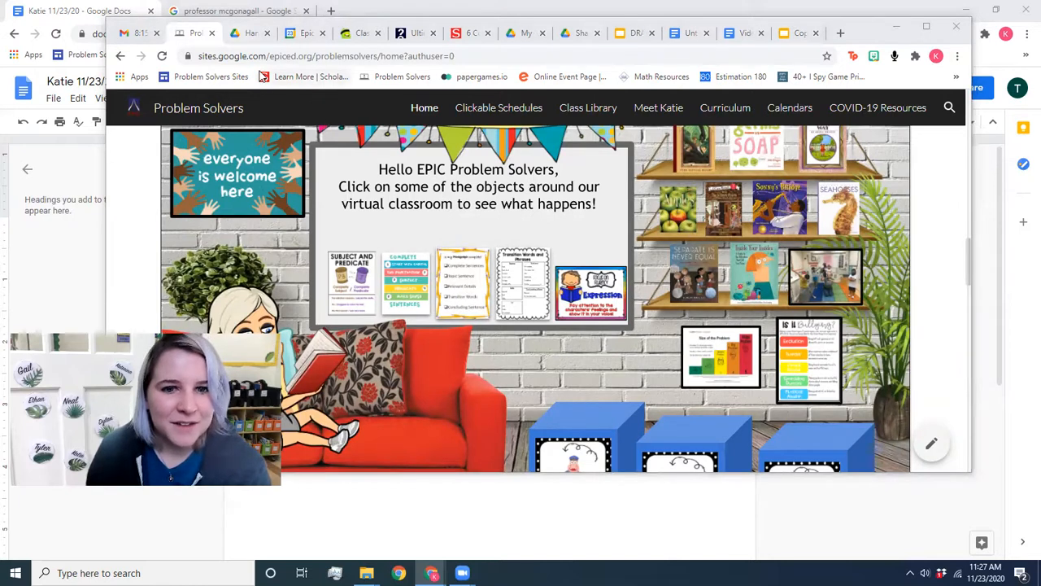
click(248, 34)
scroll(475, 269, down, 2)
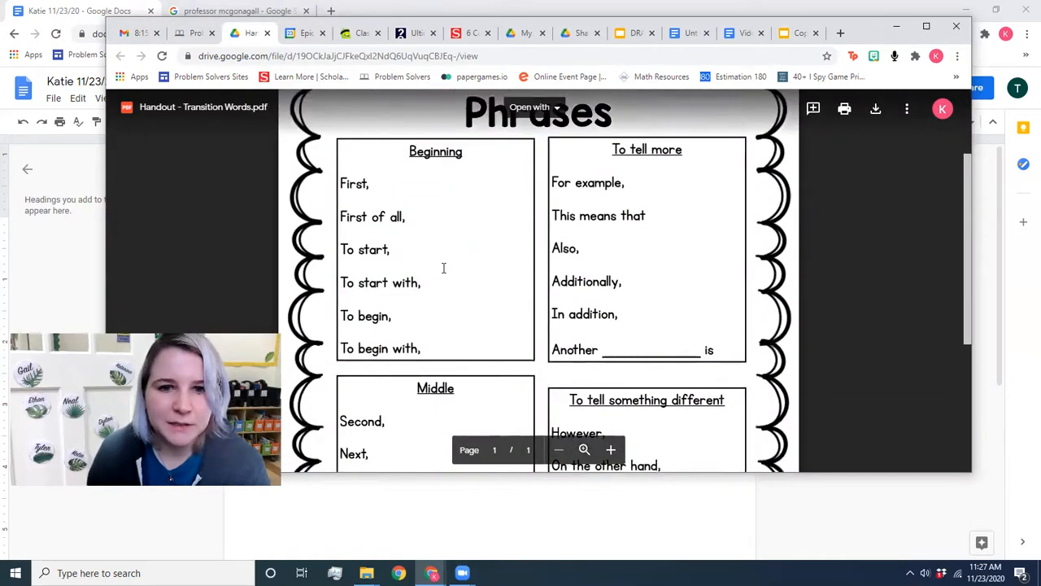
drag(552, 183, 625, 184)
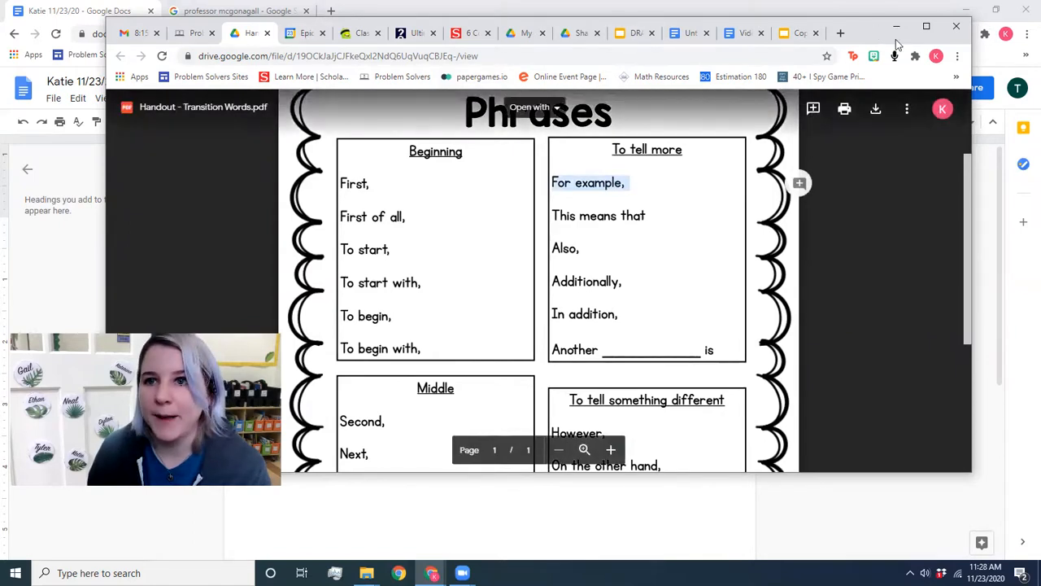
click(896, 27)
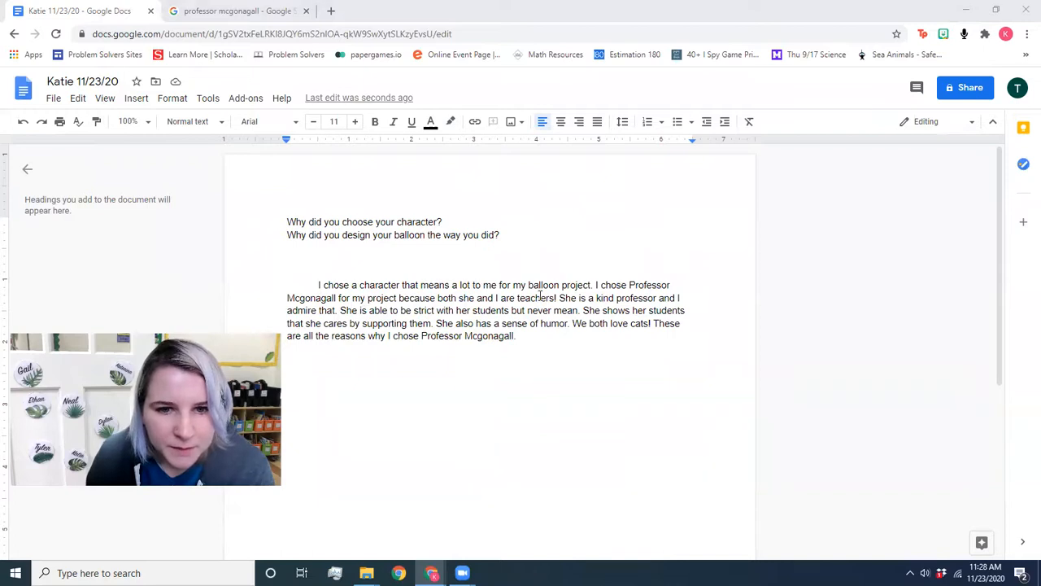
Step: Rewrite the kind-professor sentence to start 'For example, she is a kind professor'
click(567, 298)
key(BackSpace)
text(For example, )
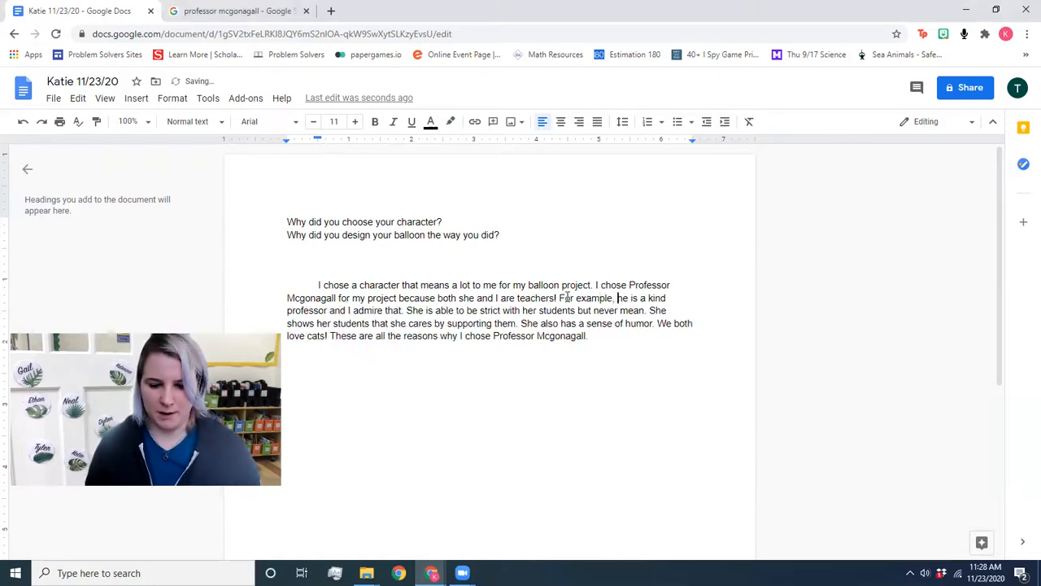
text(s)
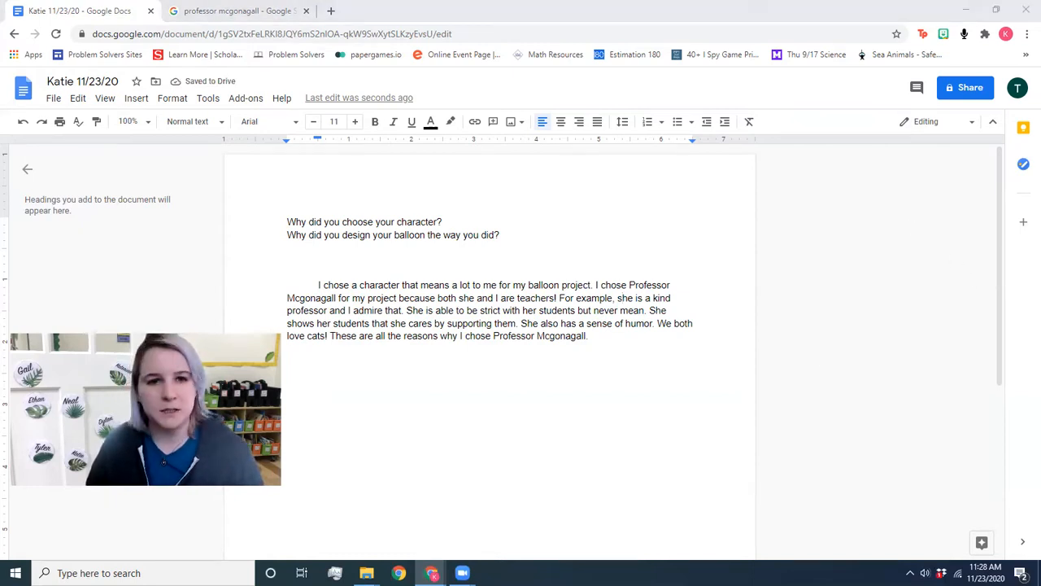
scroll(443, 294, down, 3)
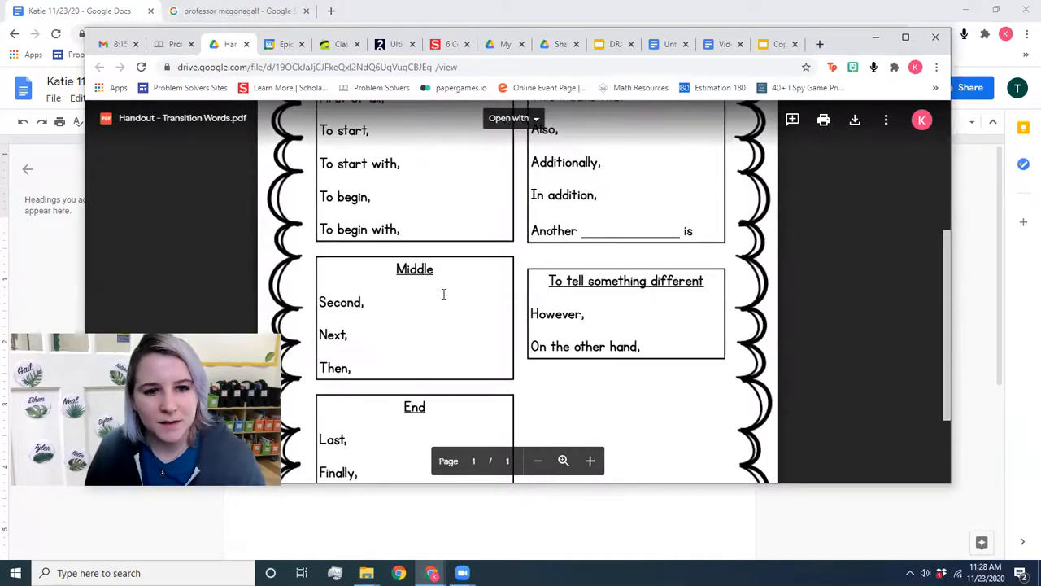
Step: Highlight 'In conclusion,' in the handout's End box and drag the handout window aside
scroll(444, 294, down, 2)
drag(331, 443, 318, 442)
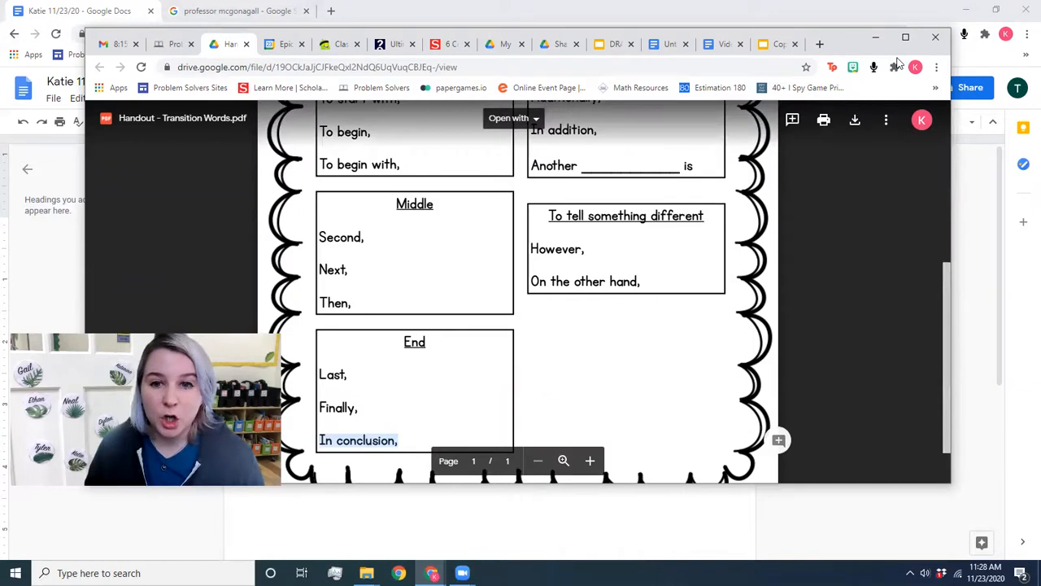
drag(854, 43, 1040, 130)
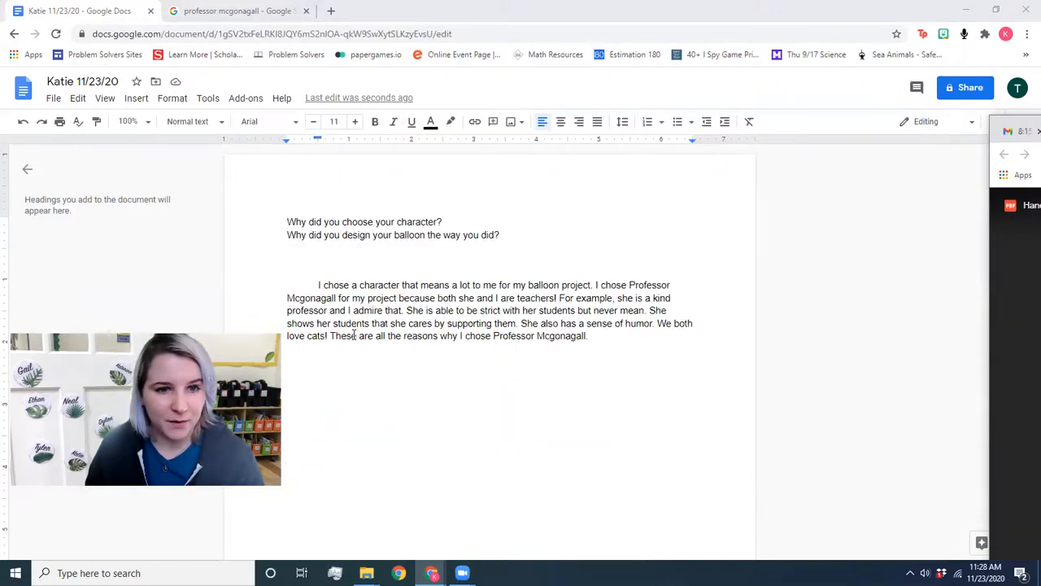
Step: Make the closing sentence read 'In conclusion, these are all the reasons…' and bring the handout back
click(329, 335)
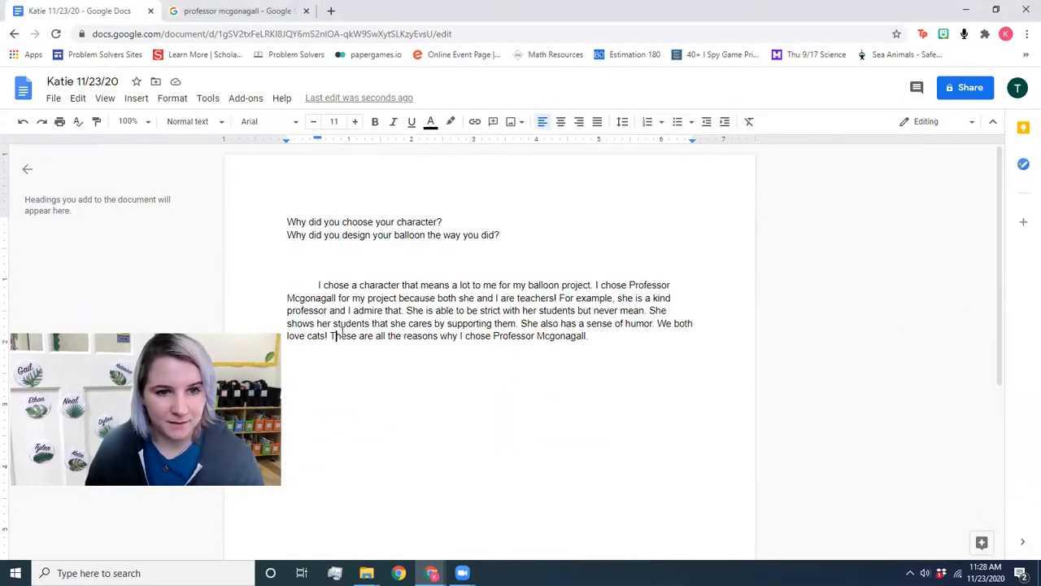
key(Delete)
text(In clonclus)
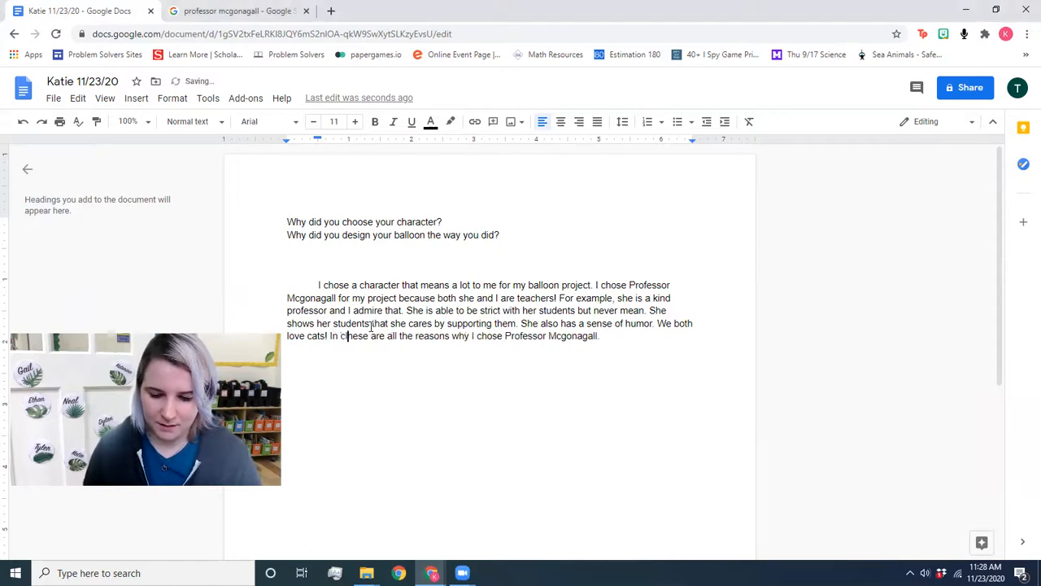
text(ion)
key(BackSpace)
text(, t)
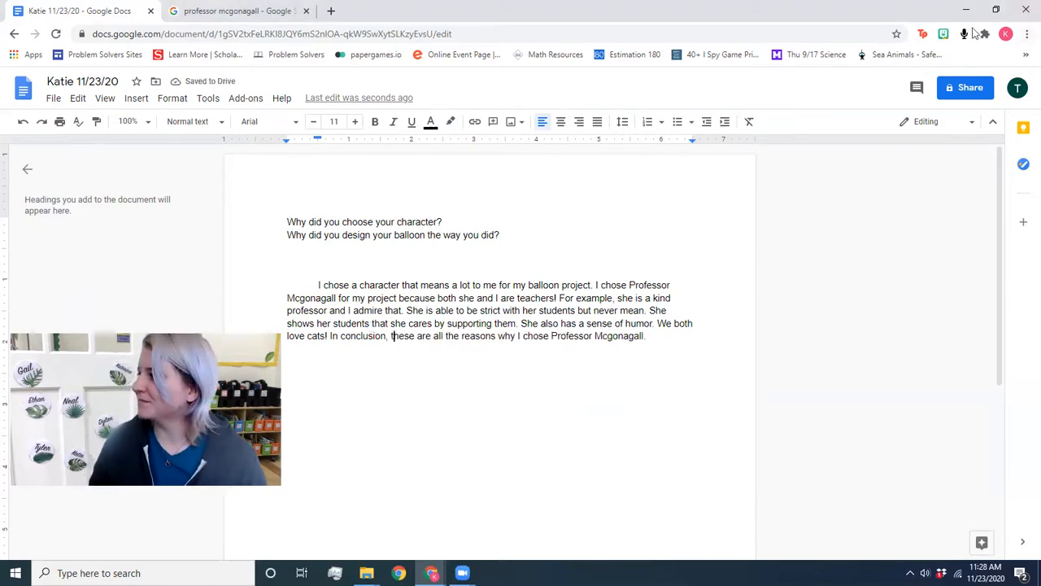
drag(1040, 130, 154, 37)
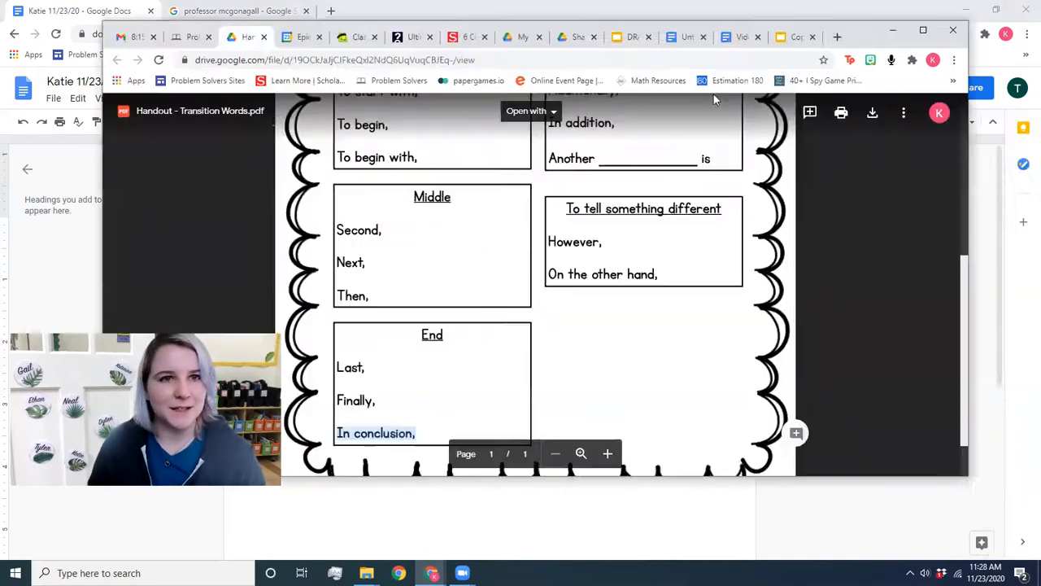
Step: Review the Complete Sentences chart, open the Subject and Predicate handout, then return to the Doc
click(265, 37)
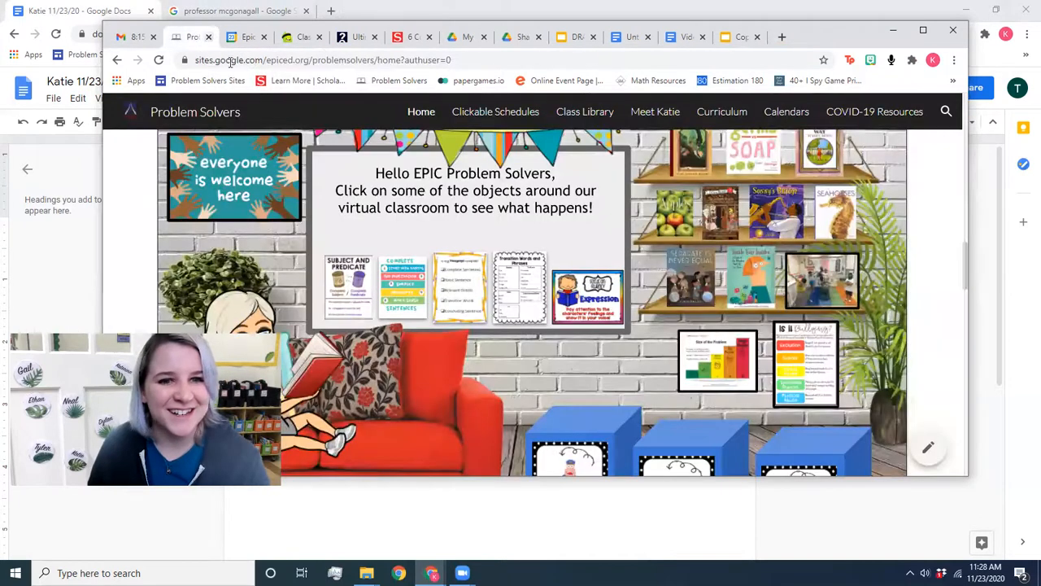
click(404, 285)
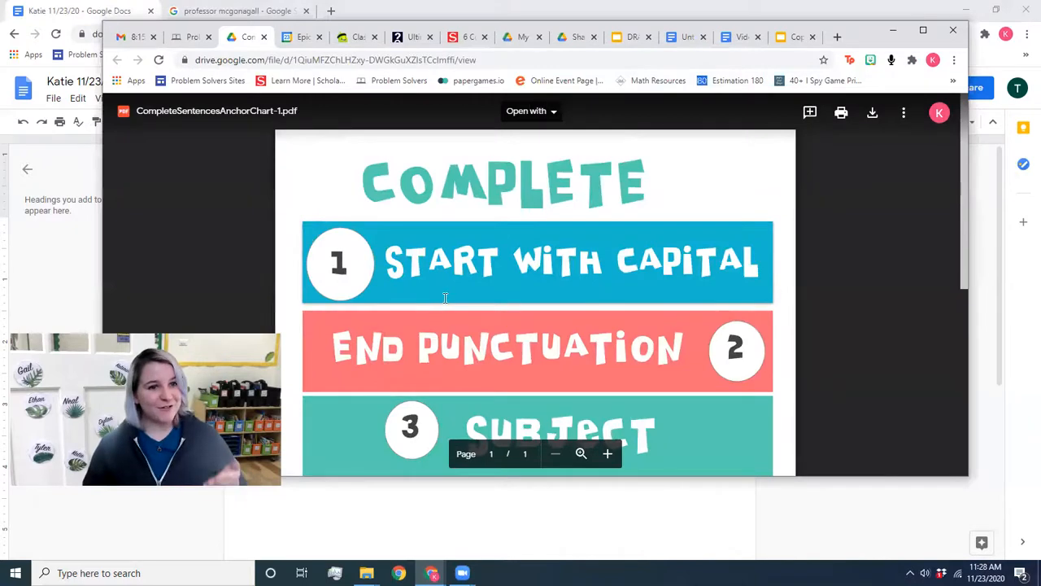
scroll(445, 296, down, 5)
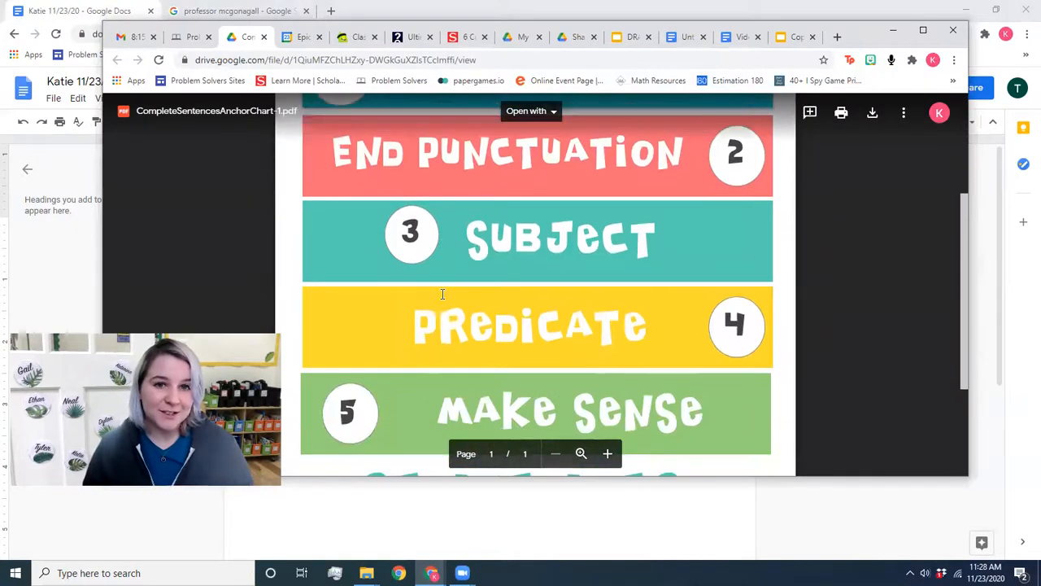
scroll(443, 294, up, 5)
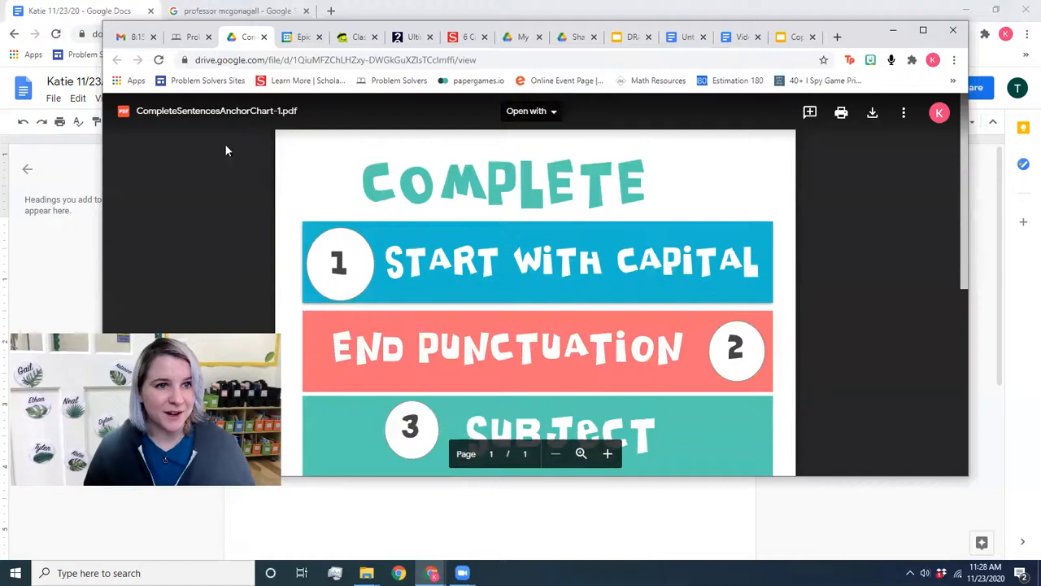
scroll(431, 179, down, 2)
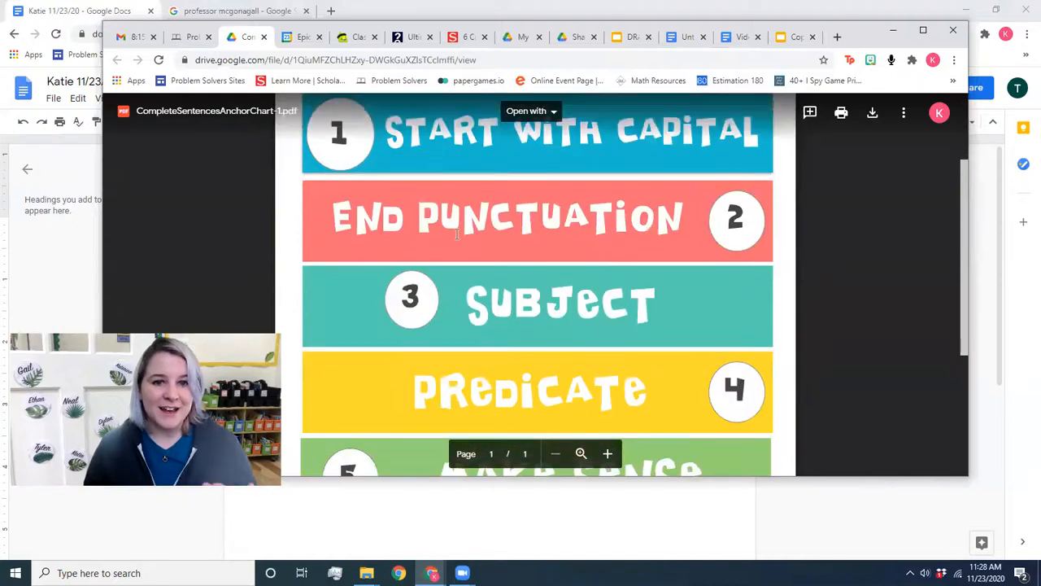
click(262, 37)
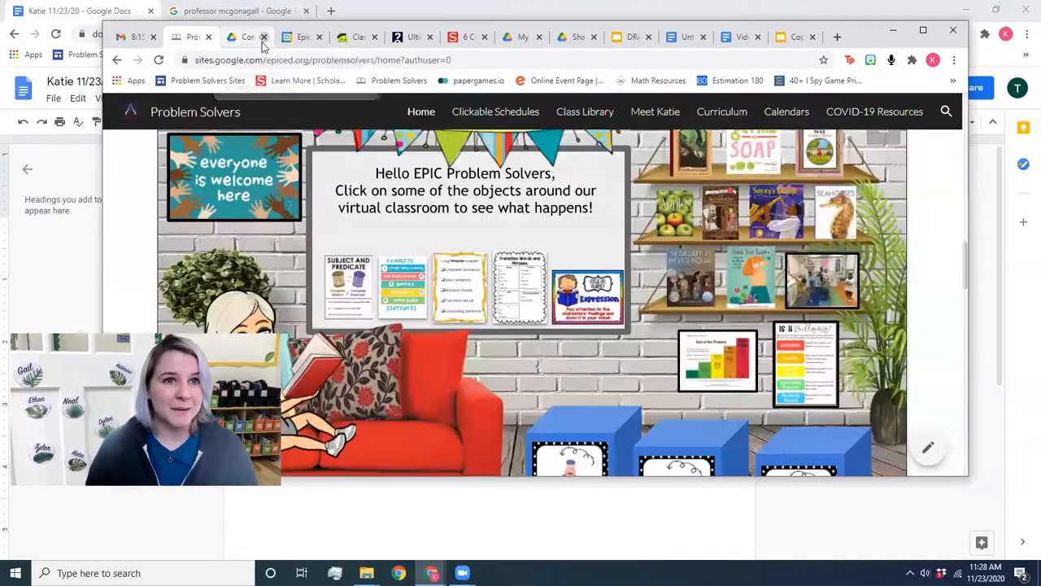
click(386, 461)
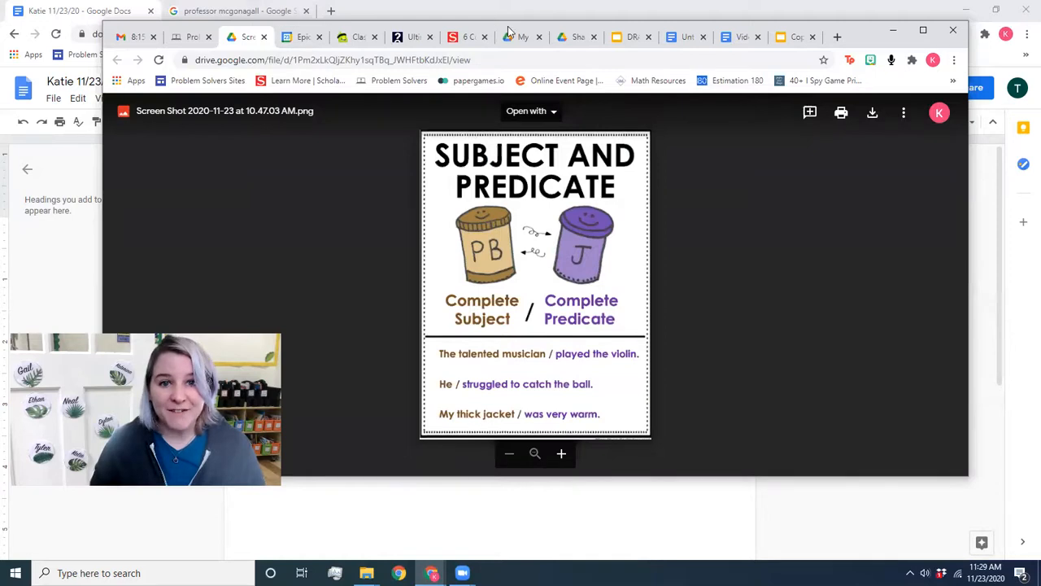
key(alt+Tab)
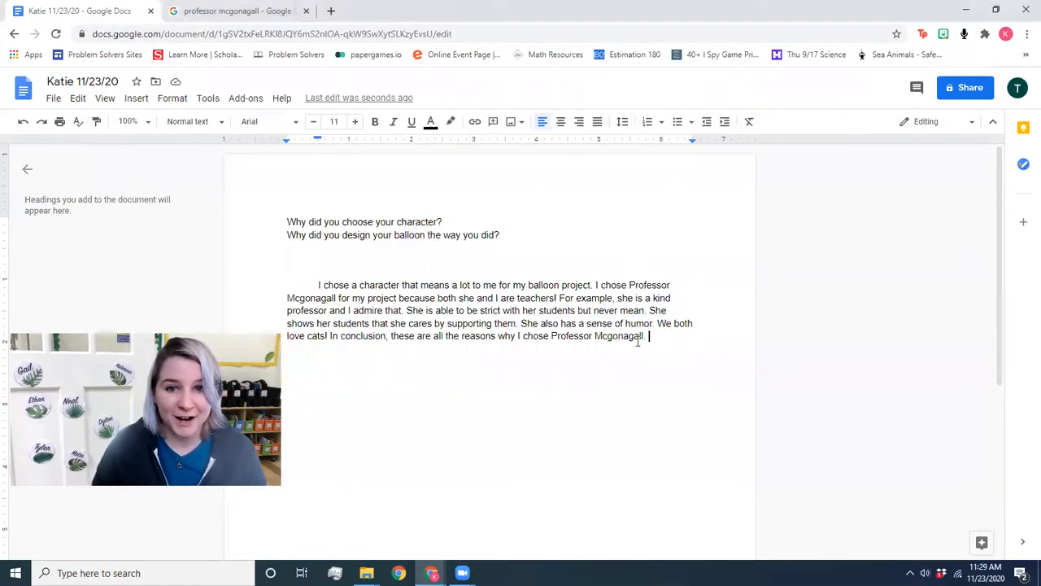
Step: Select the first reflection paragraph, then the balloon design question line
drag(647, 336, 245, 276)
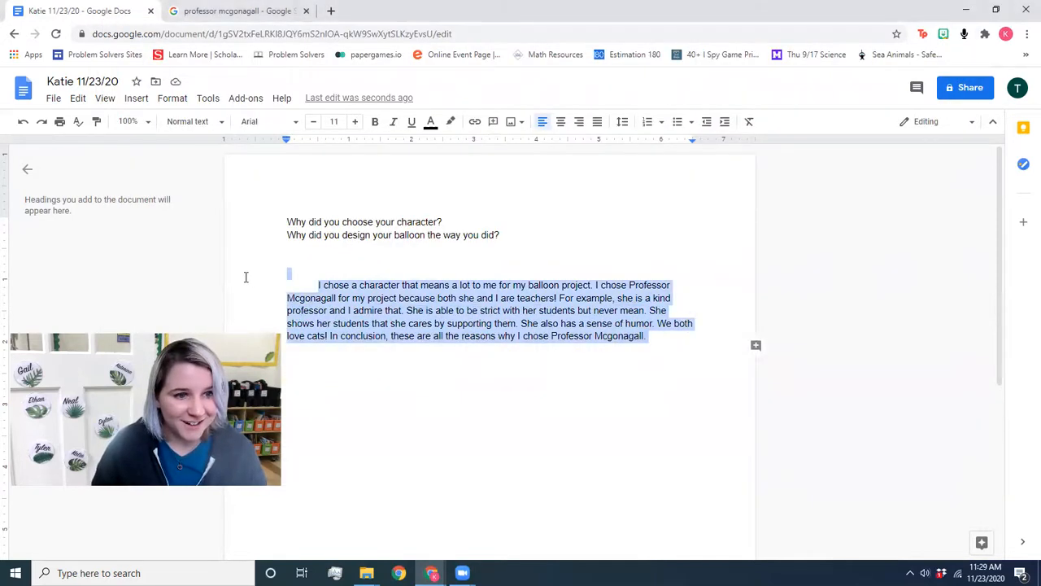
click(474, 323)
drag(502, 234, 281, 235)
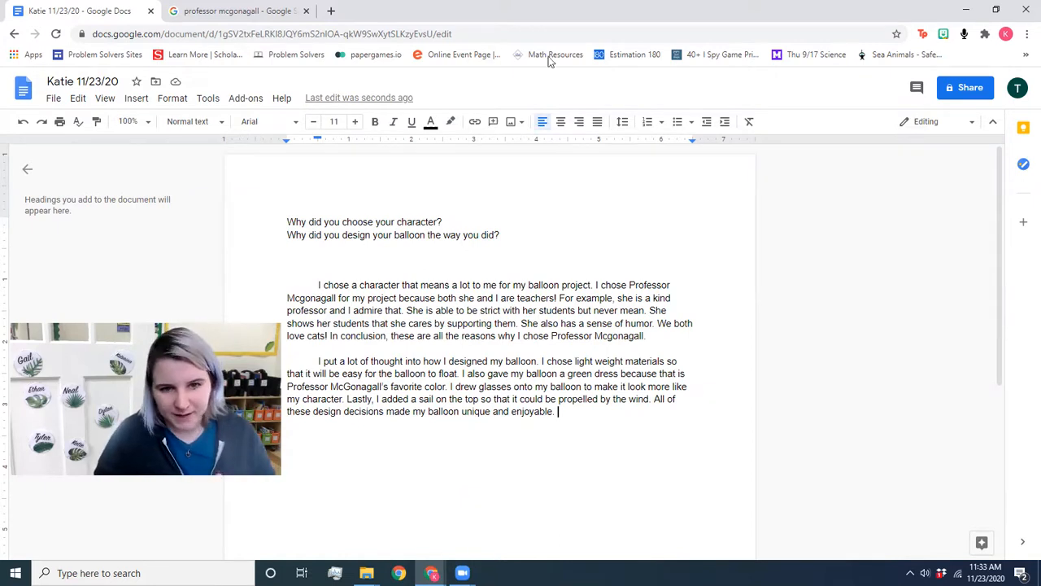
Step: Change 'made' to 'make' in the balloon paragraph's last sentence
click(406, 412)
key(BackSpace)
text(k)
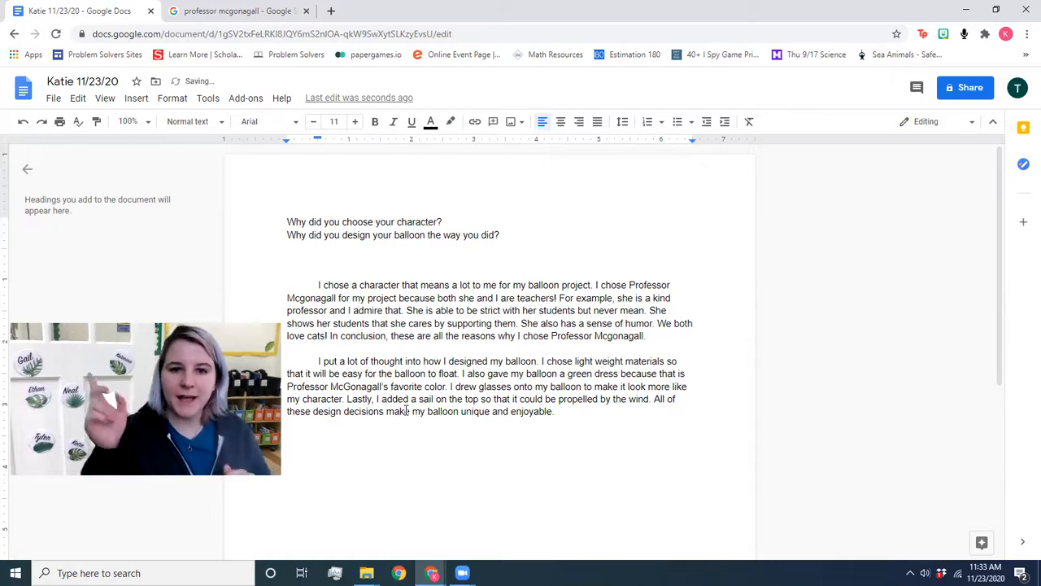